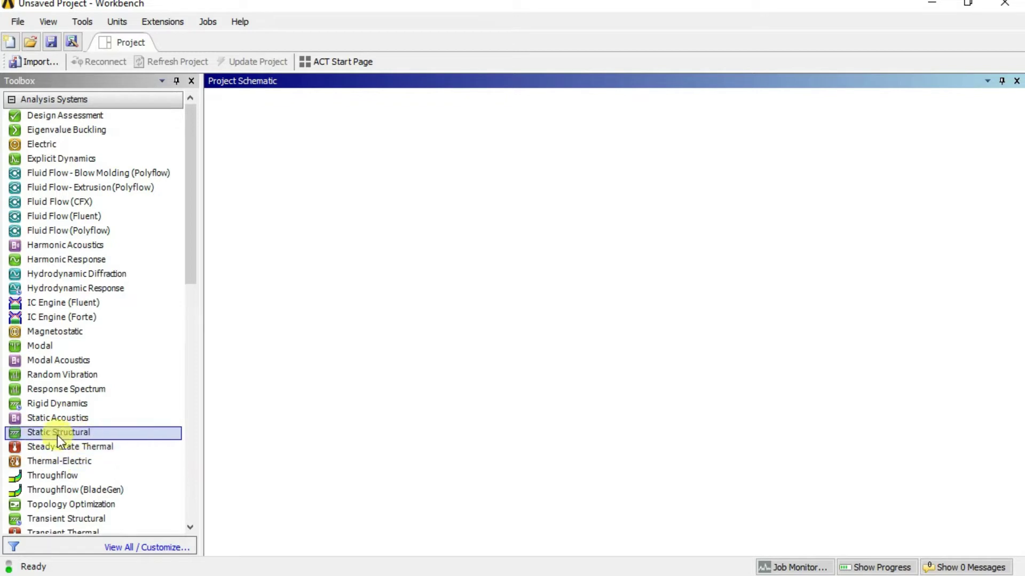
Step: Add a Static Structural system to the project schematic and import the wheel geometry file into its Geometry cell
left_click_drag(55, 435, 318, 225)
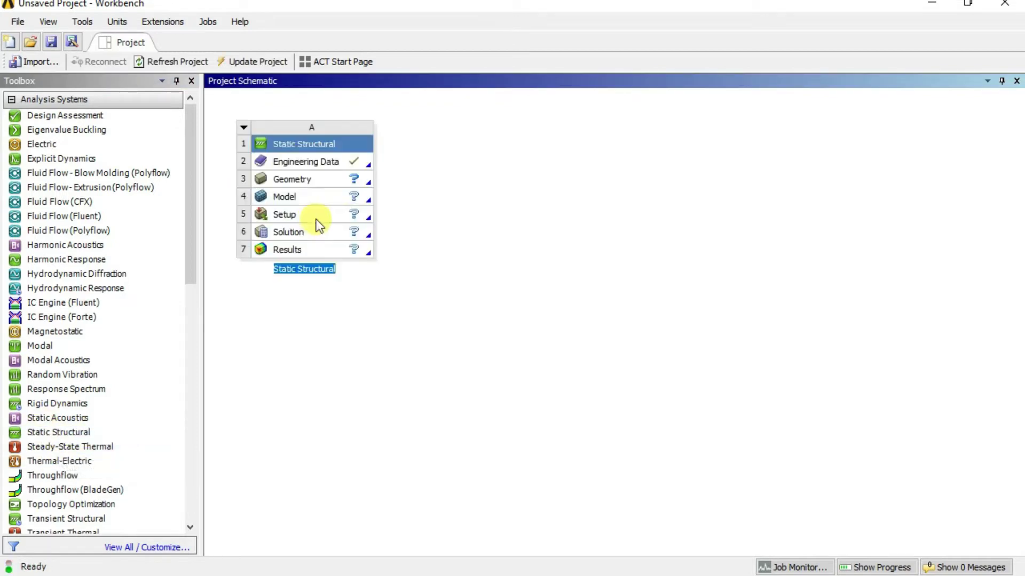
right_click(283, 179)
mouse_move(406, 223)
left_click(540, 224)
left_click(406, 270)
double_click(406, 269)
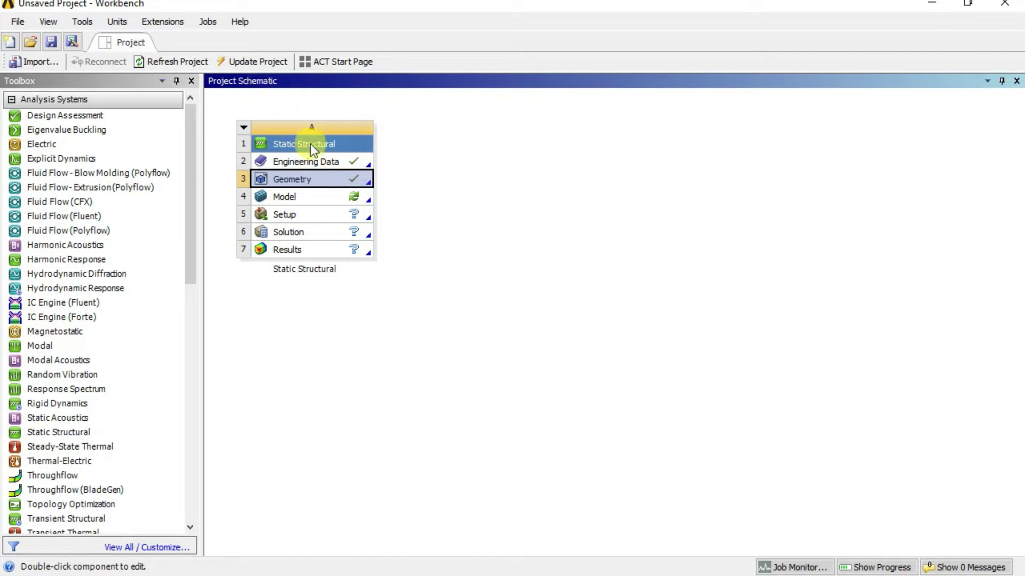
Step: Open the Static Structural system's Model cell in Mechanical and view the wheel assembly from different angles
double_click(284, 198)
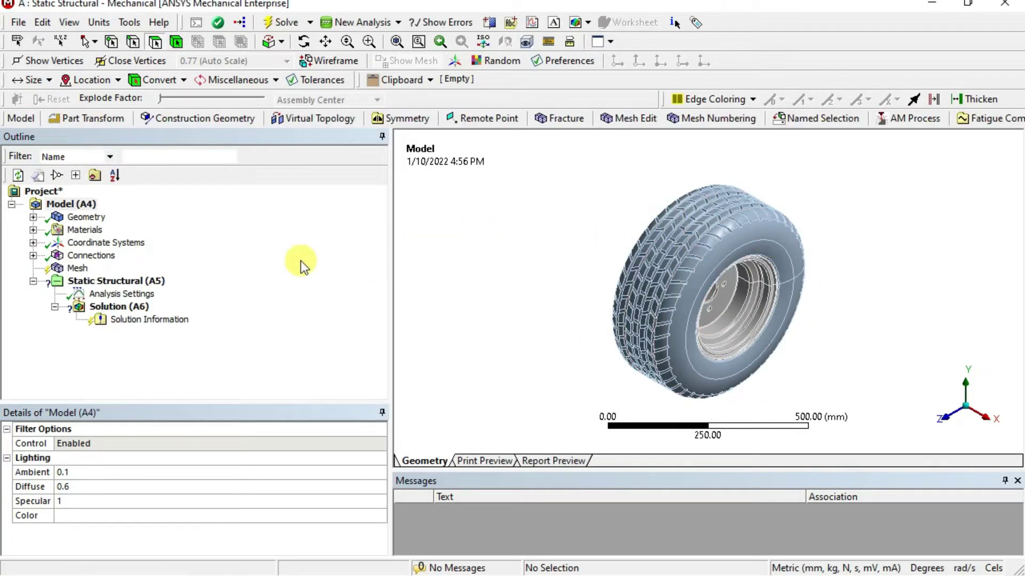
middle_click_drag(737, 232, 719, 306)
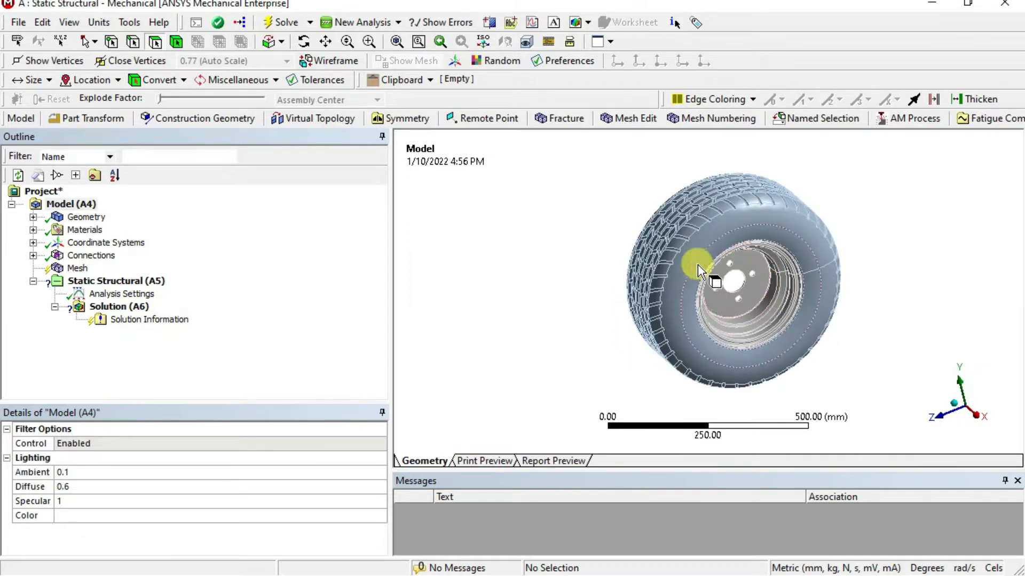
middle_click_drag(667, 229, 713, 249)
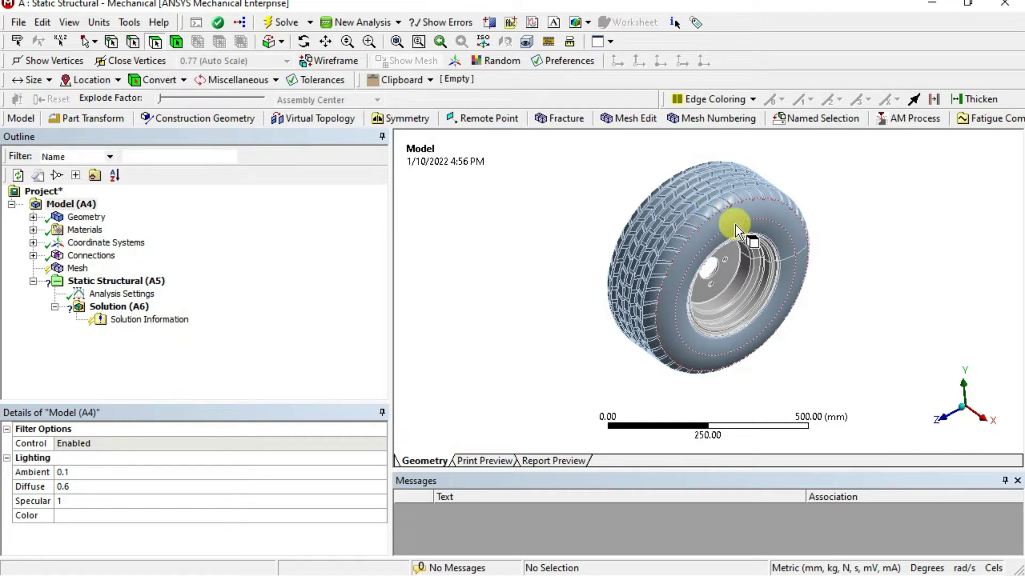
Step: Suppress the body Tire 20.5 x 8 - 10|Body1 in the model's geometry, leaving only the rim active
left_click(33, 218)
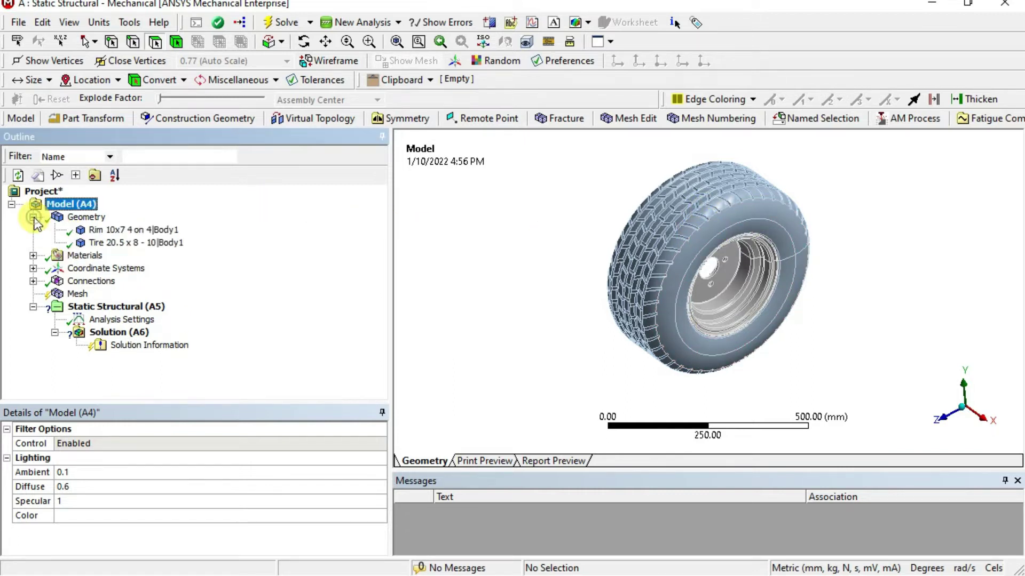
left_click(134, 231)
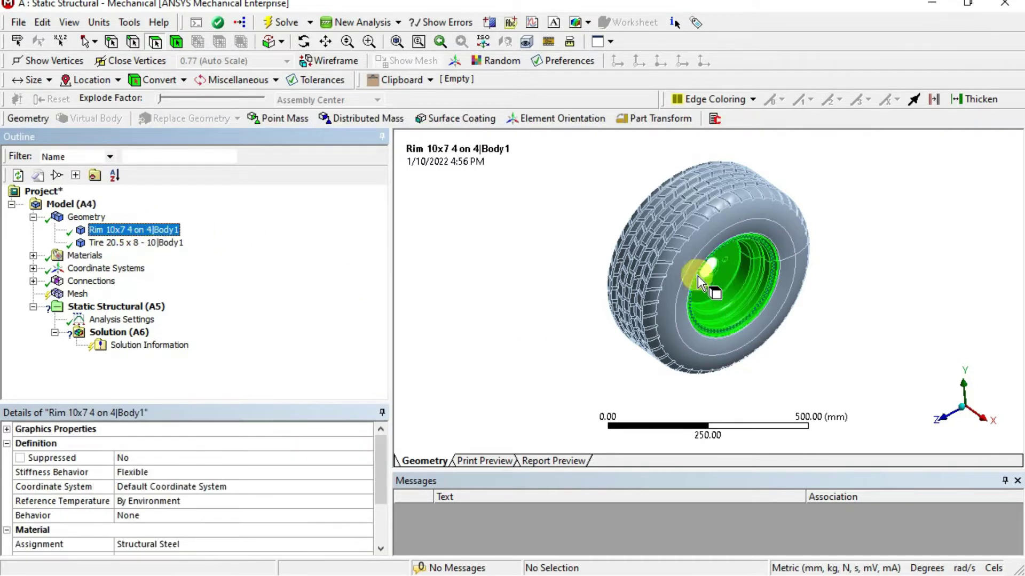
left_click(139, 243)
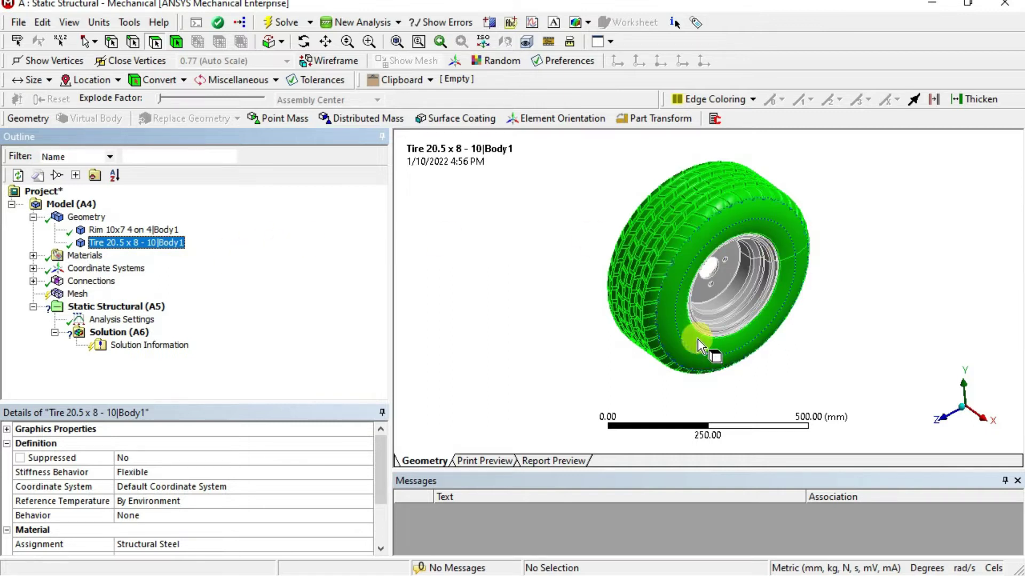
right_click(157, 253)
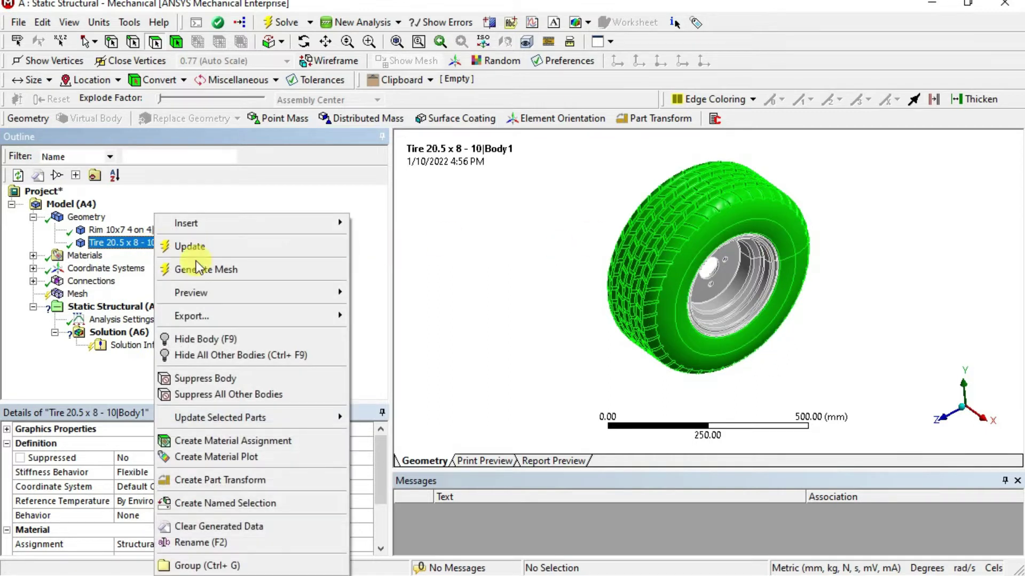
left_click(230, 379)
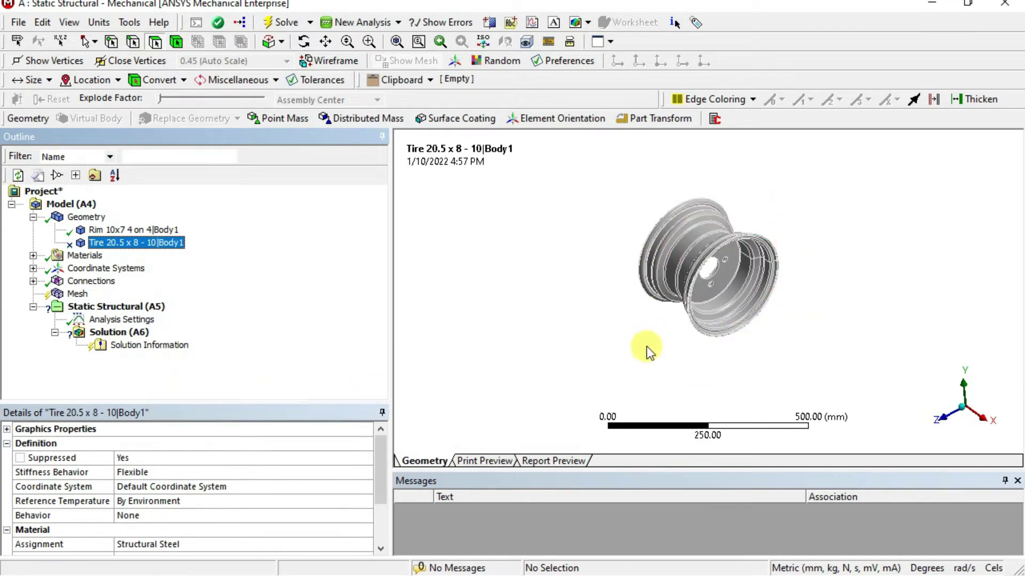
Step: Generate the mesh on the rim with the default mesh settings
scroll(662, 264, "up", 3)
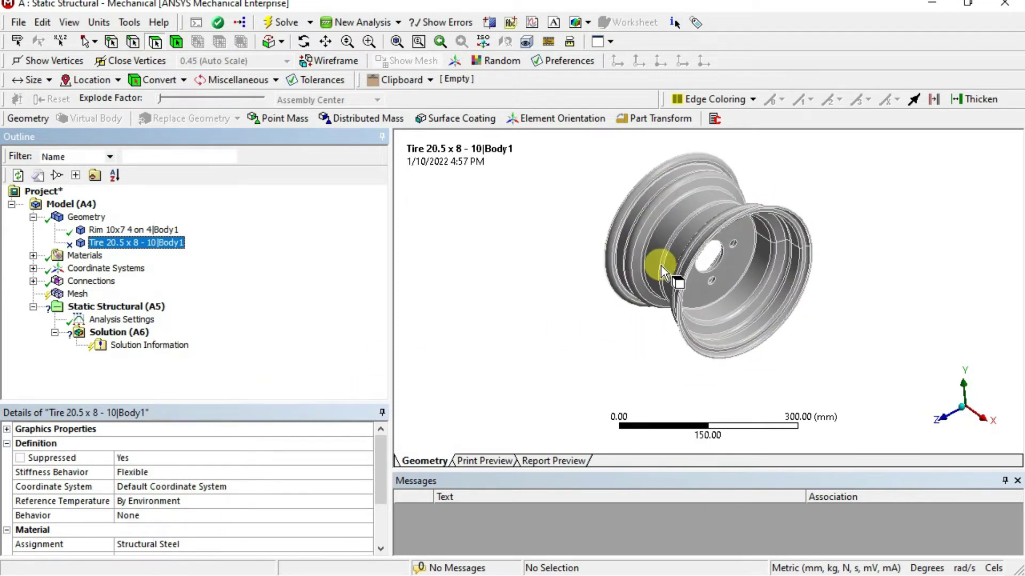
middle_click_drag(655, 316, 588, 309)
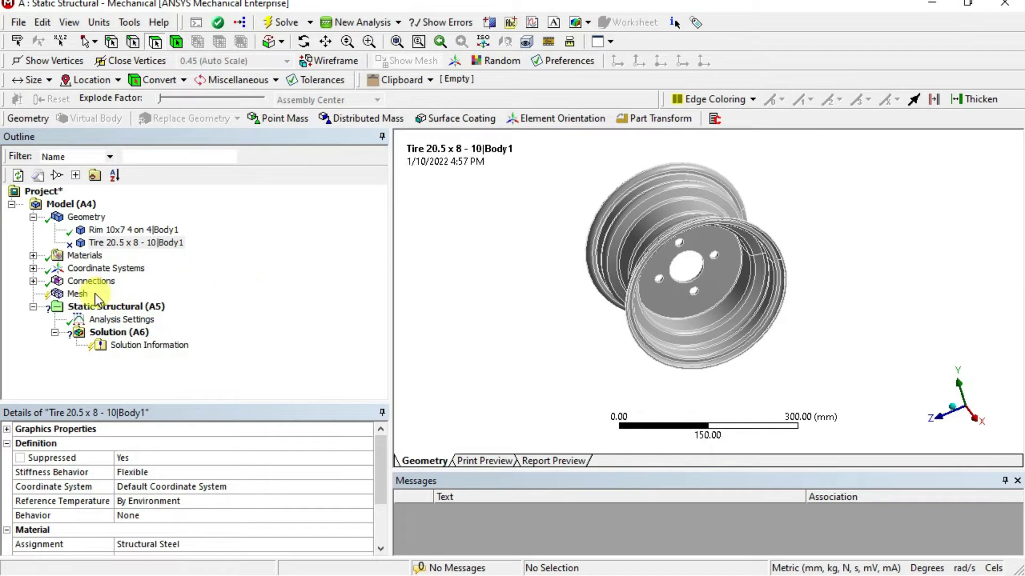
right_click(75, 296)
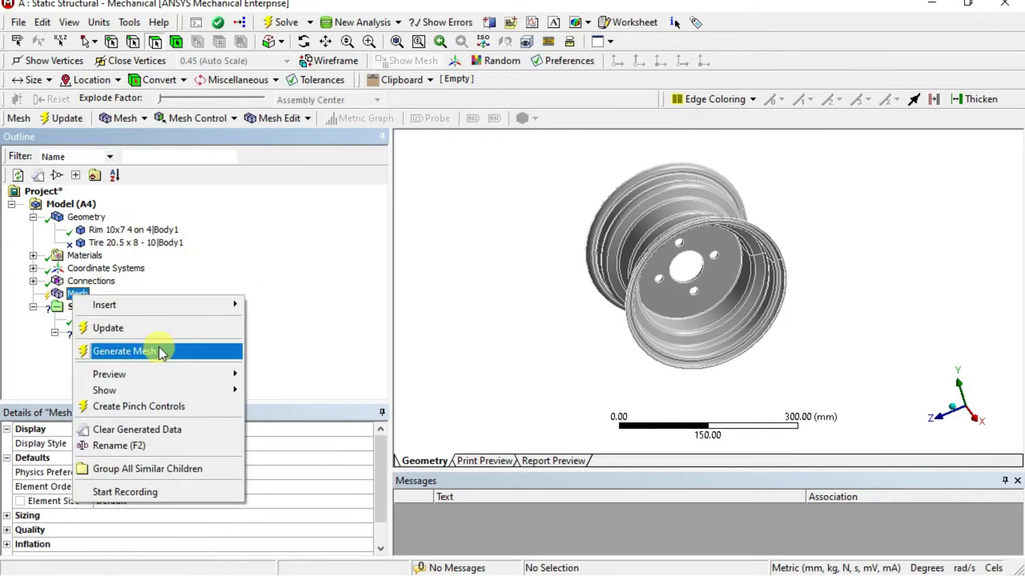
left_click(161, 351)
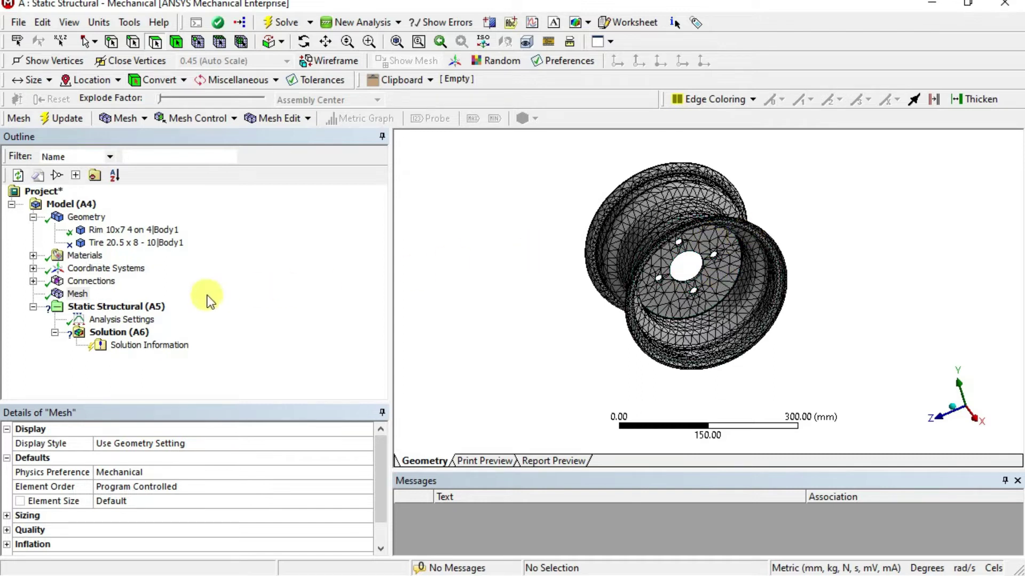
right_click(75, 295)
mouse_move(201, 305)
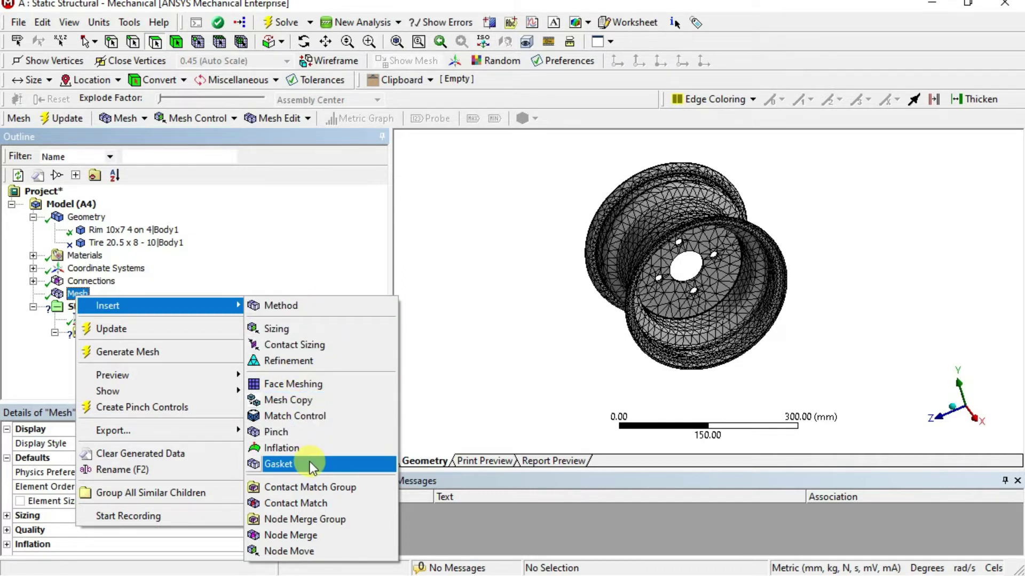
left_click(207, 296)
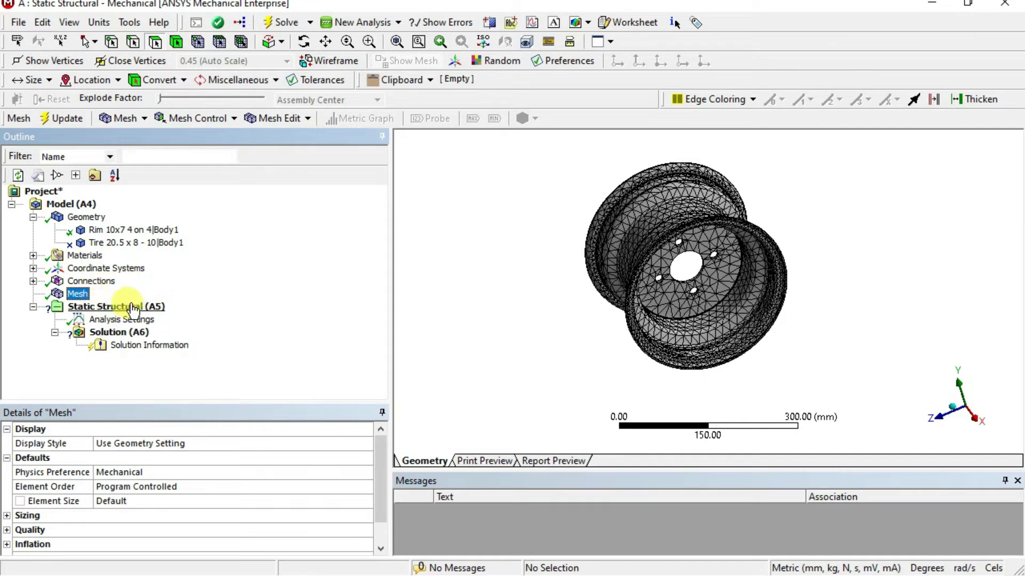
Step: Insert a Fixed Support under Static Structural (A5)
right_click(152, 310)
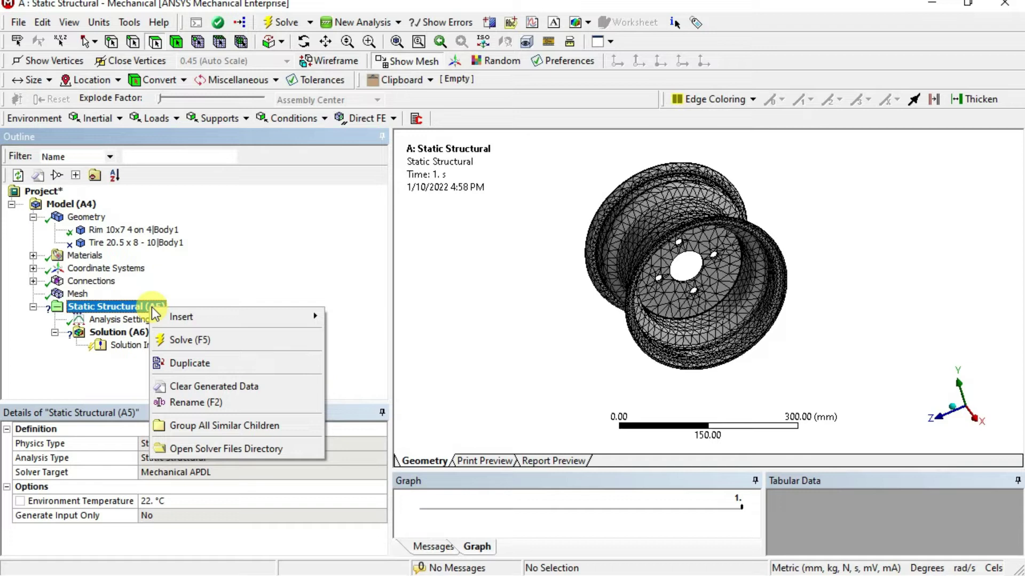
mouse_move(222, 316)
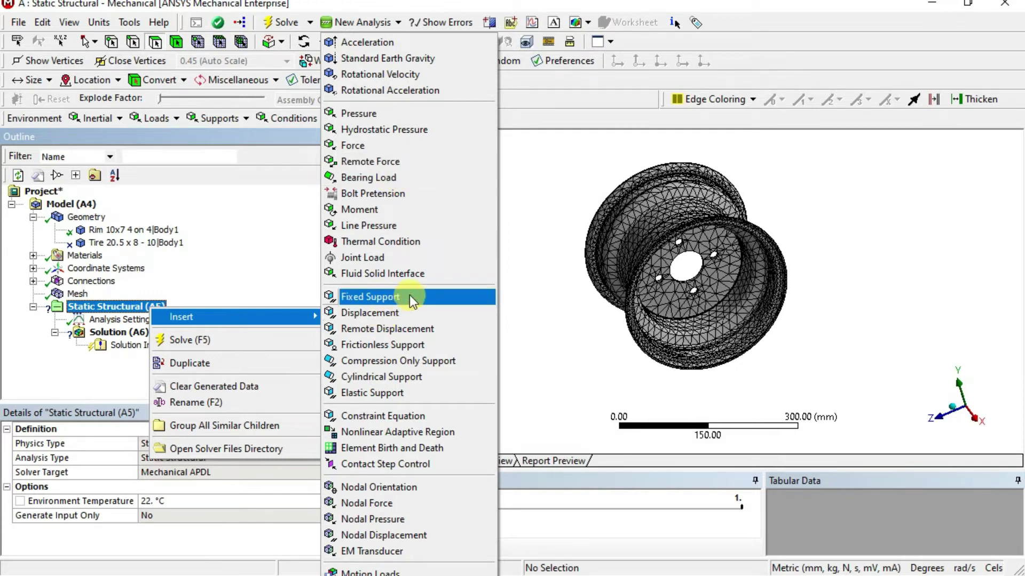
left_click(378, 301)
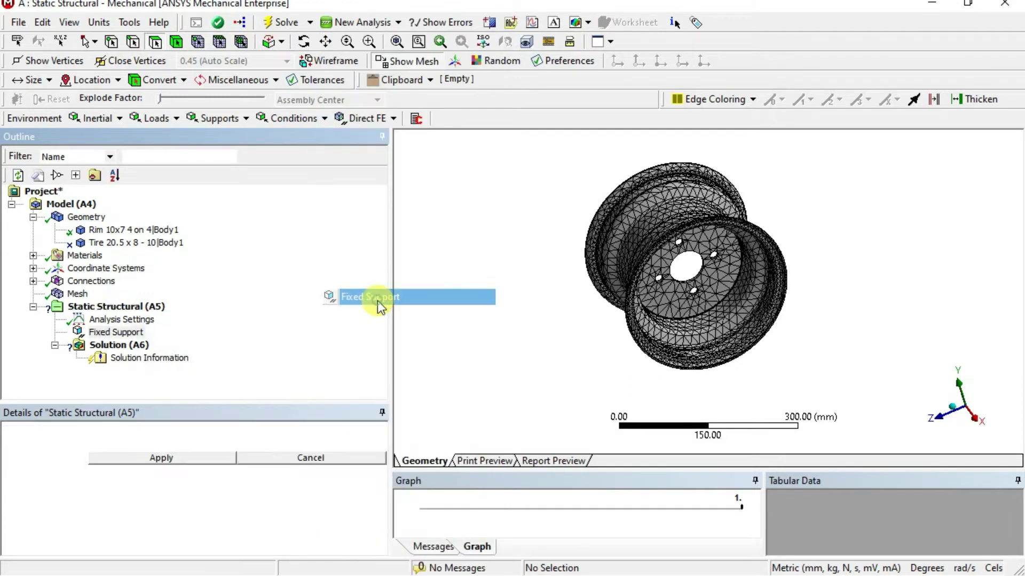
Step: Scope the Fixed Support to the cylindrical faces of the four bolt holes around the rim's central bore
middle_click_drag(567, 327, 629, 328)
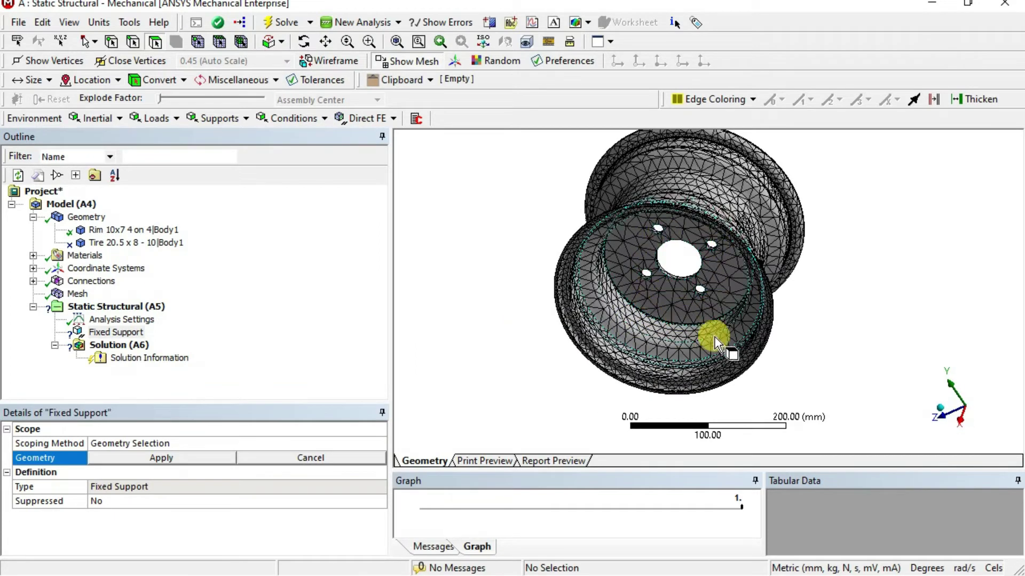
middle_click_drag(690, 223, 677, 274)
scroll(688, 277, "up", 3)
scroll(613, 283, "up", 3)
middle_click_drag(610, 277, 492, 308)
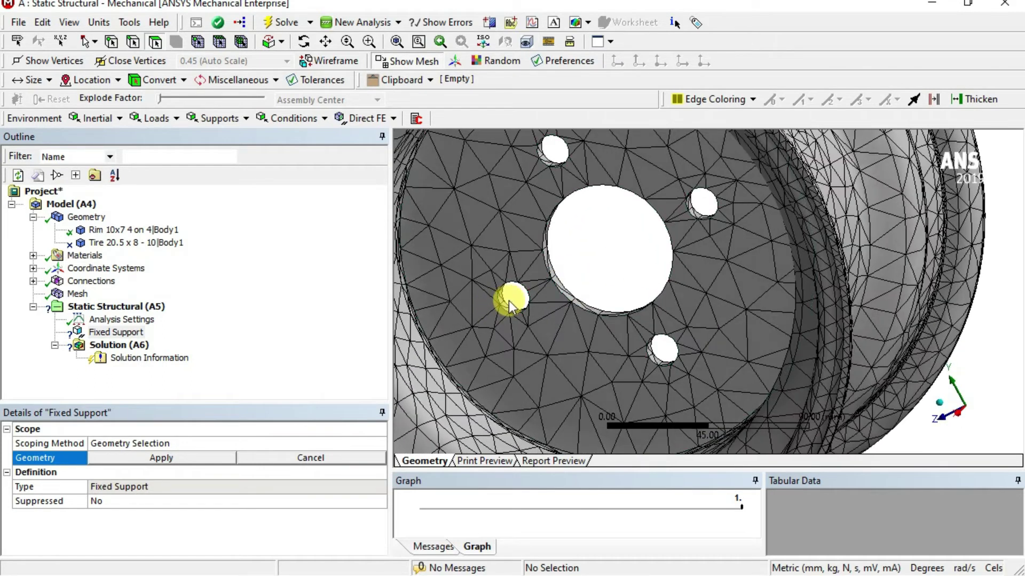
left_click(506, 306)
middle_click_drag(584, 303, 654, 365)
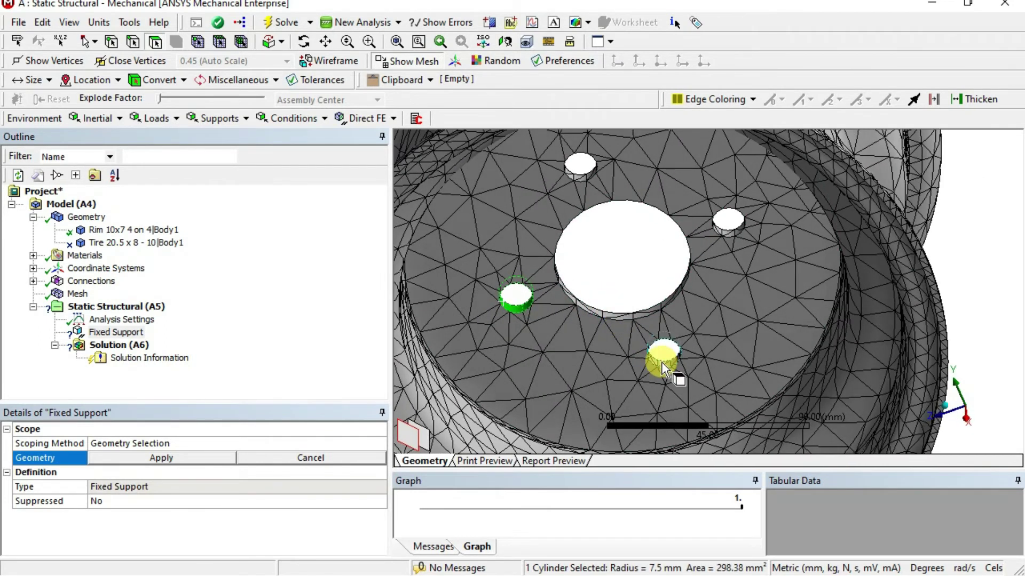
left_click(661, 363, "ctrl")
left_click(729, 235, "ctrl")
left_click(576, 169, "ctrl")
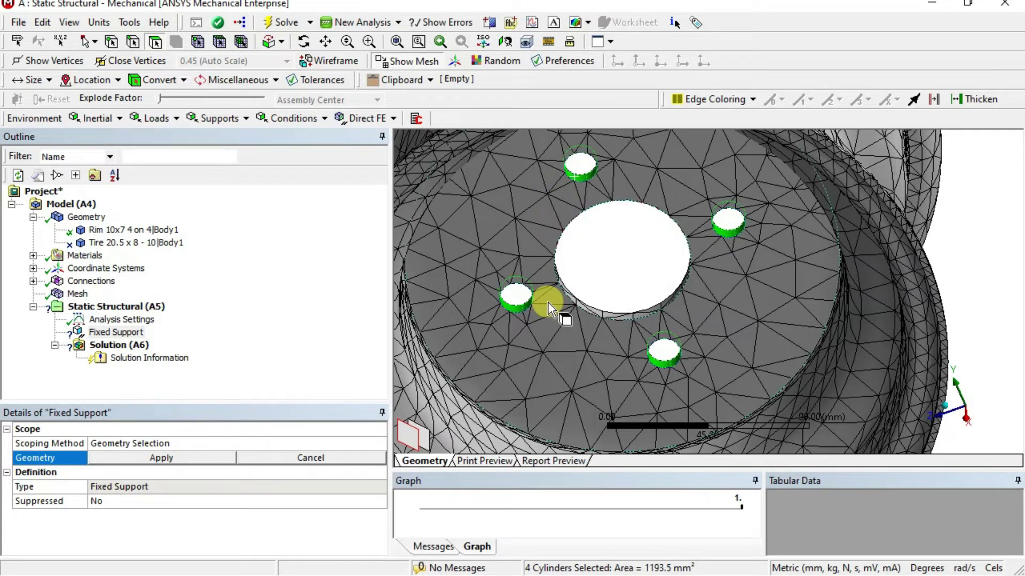
left_click(186, 459)
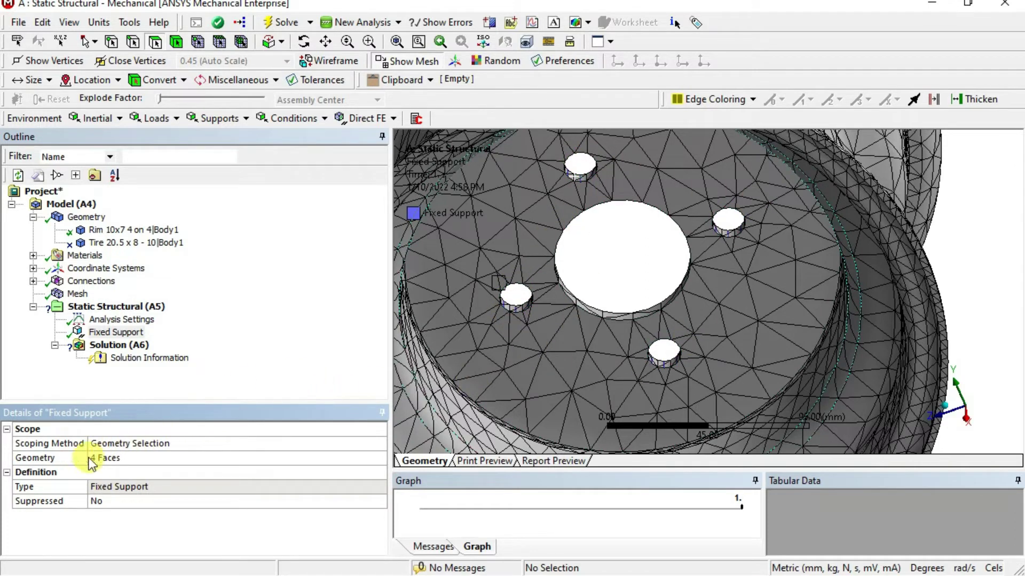
Step: Insert a Rotational Velocity load under Static Structural (A5) and set its magnitude to 1000 rad/s
middle_click_drag(549, 286, 683, 284)
scroll(704, 286, "down", 5)
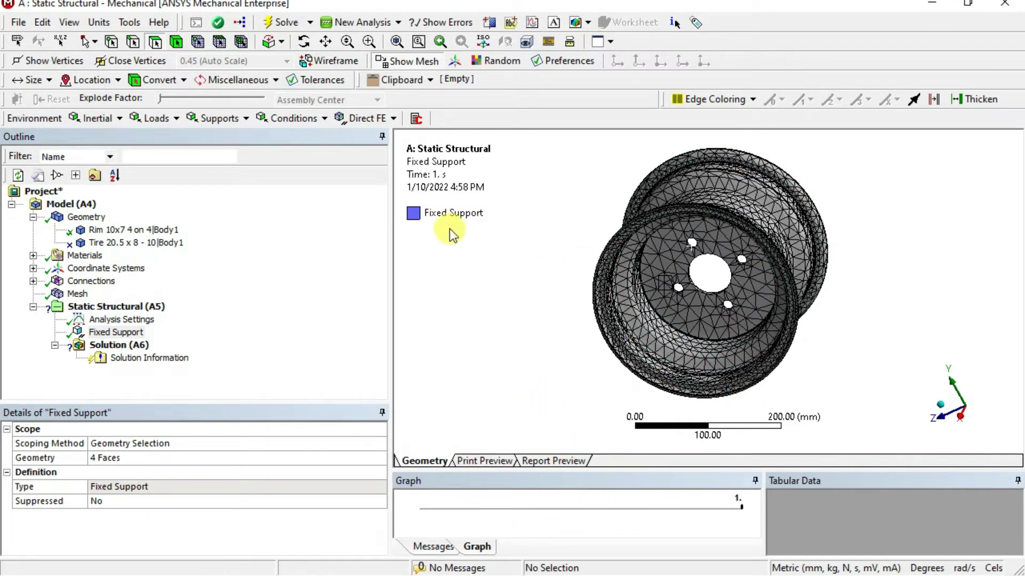
right_click(160, 310)
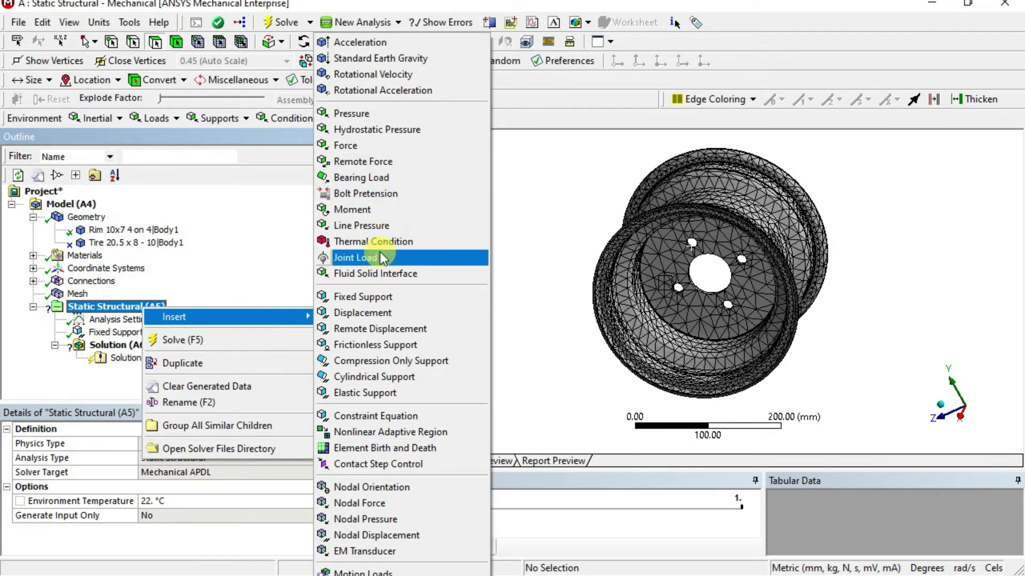
left_click(399, 75)
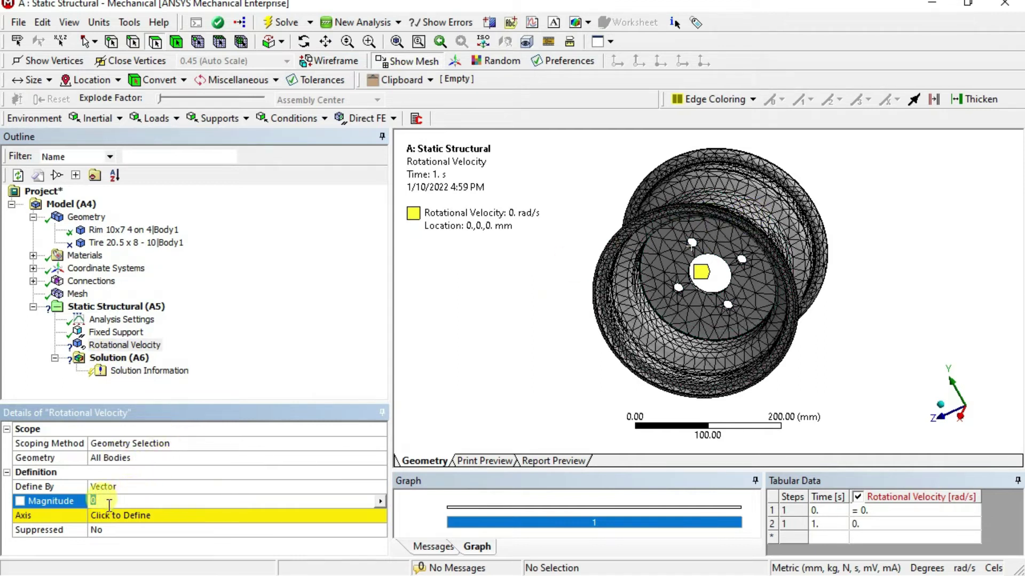
left_click_drag(123, 502, 63, 501)
key("Return")
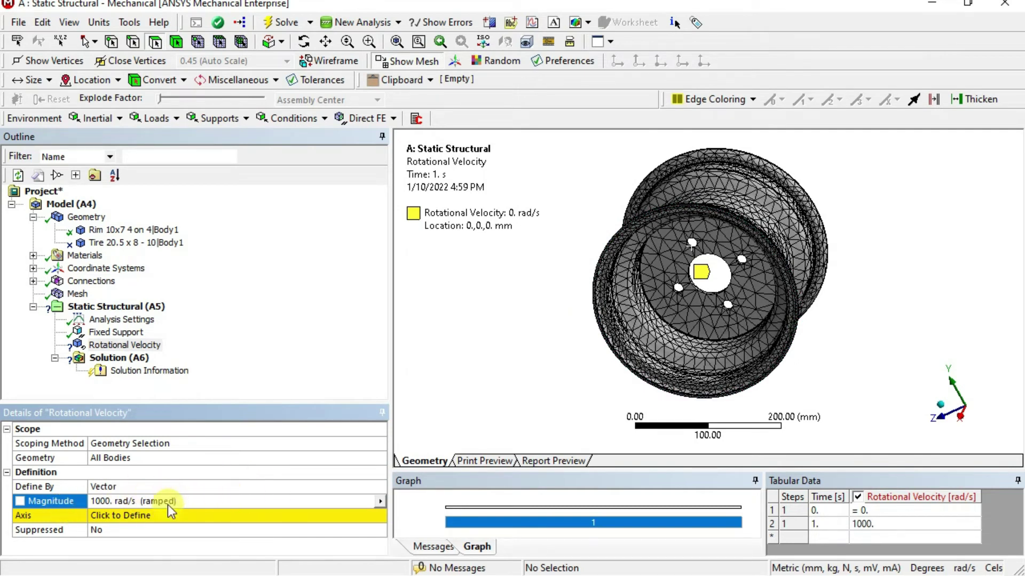
Step: Define the rotational velocity's axis from the circular edge of the rim's central hole
left_click(107, 515)
scroll(688, 292, "up", 5)
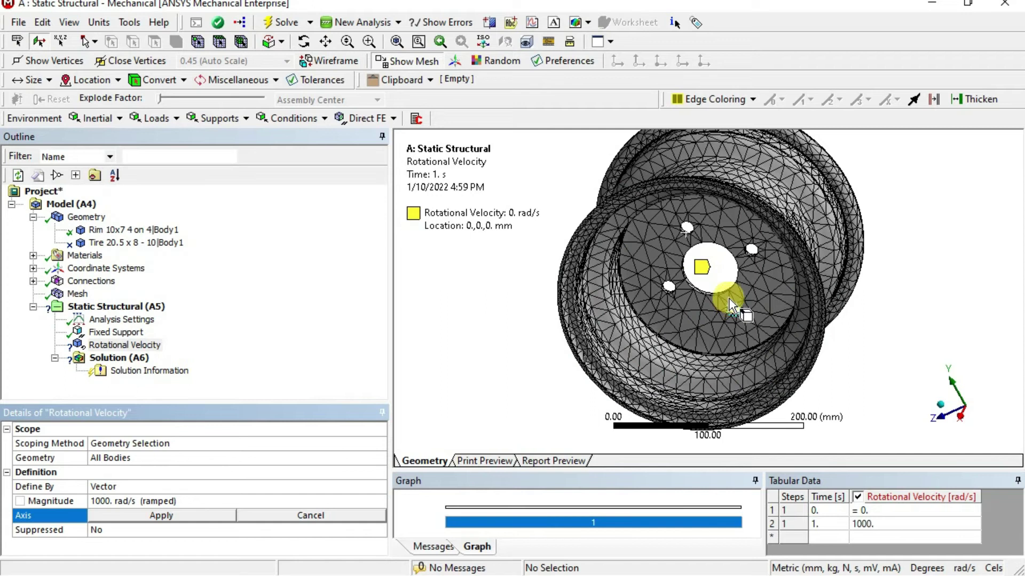
left_click(687, 292)
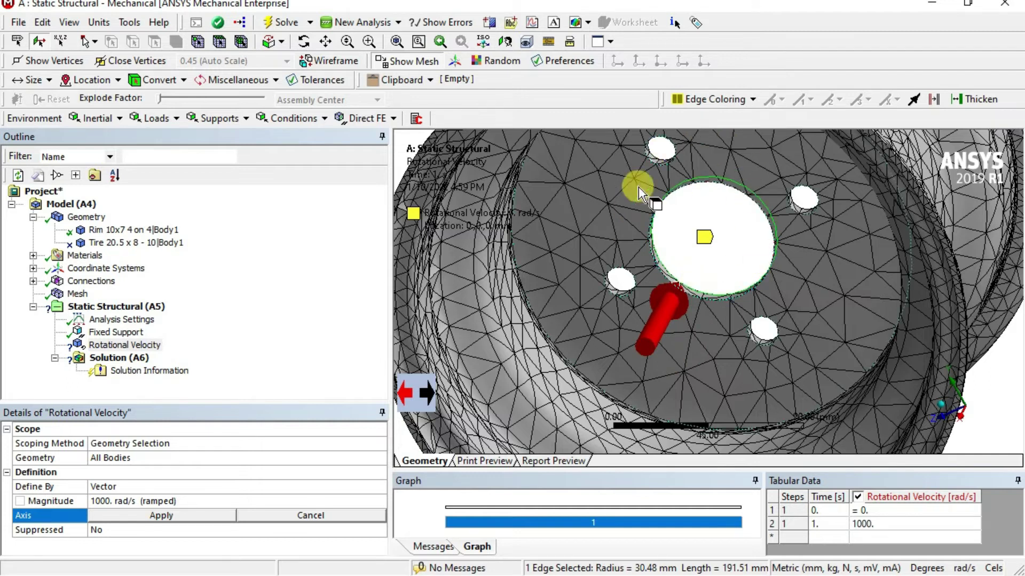
left_click(188, 516)
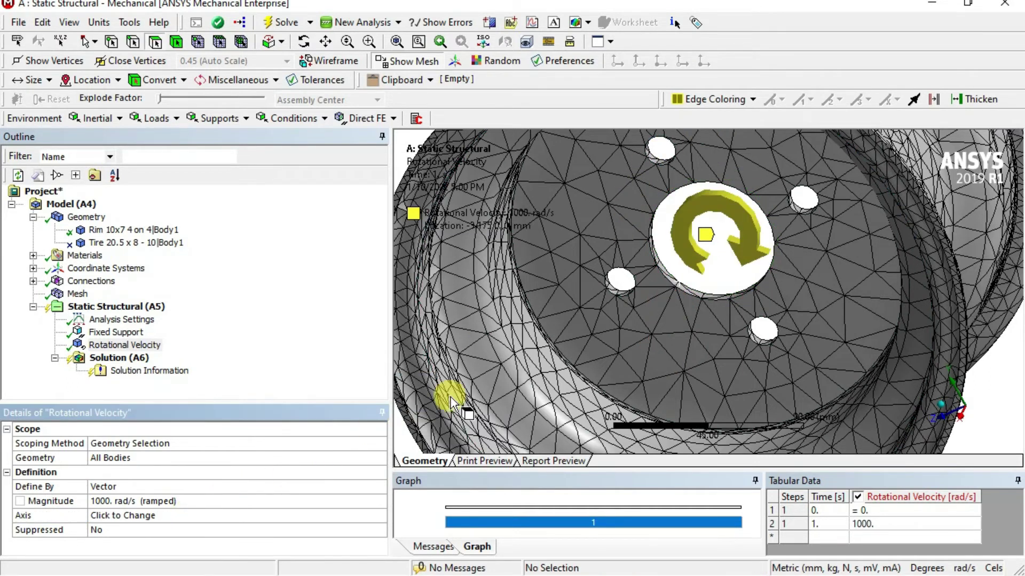
Step: Insert a Total Deformation result under Solution (A6)
scroll(573, 347, "down", 2)
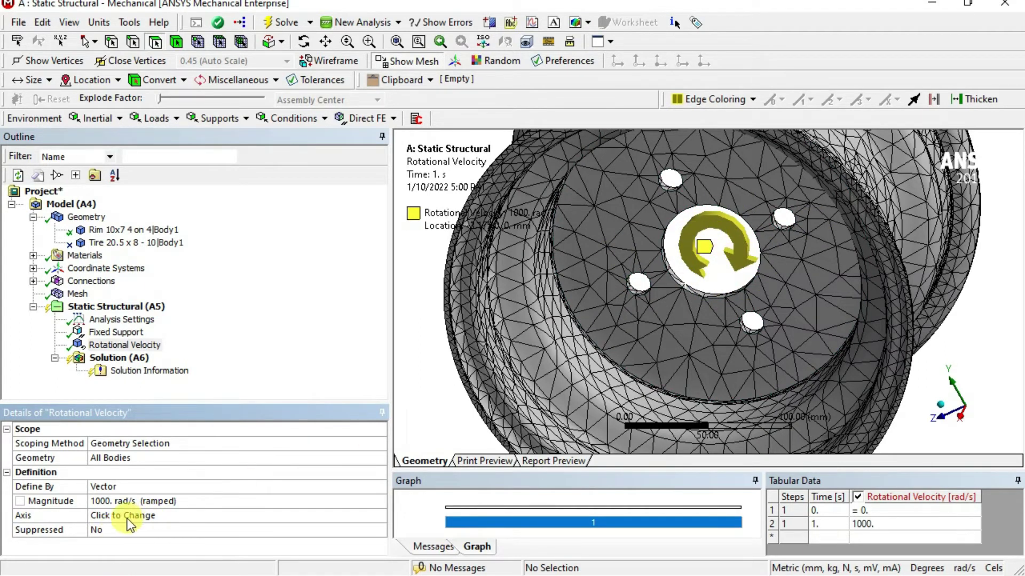
key("F7")
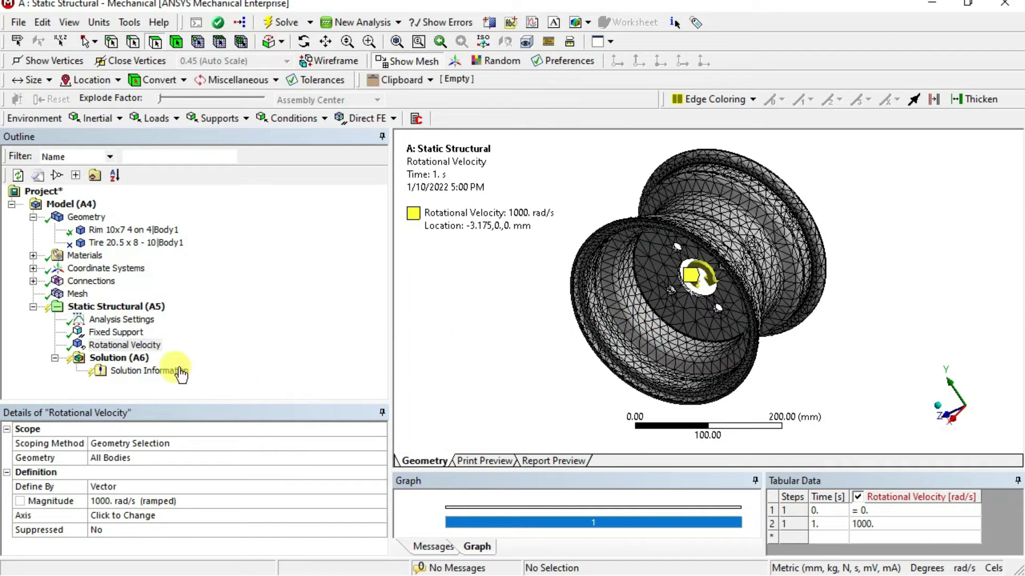
right_click(124, 359)
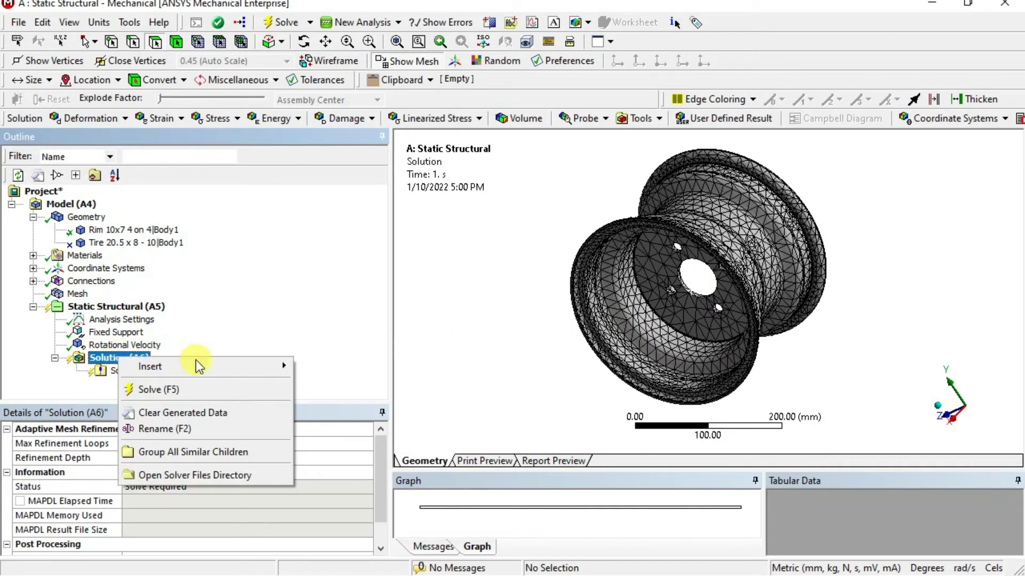
mouse_move(224, 365)
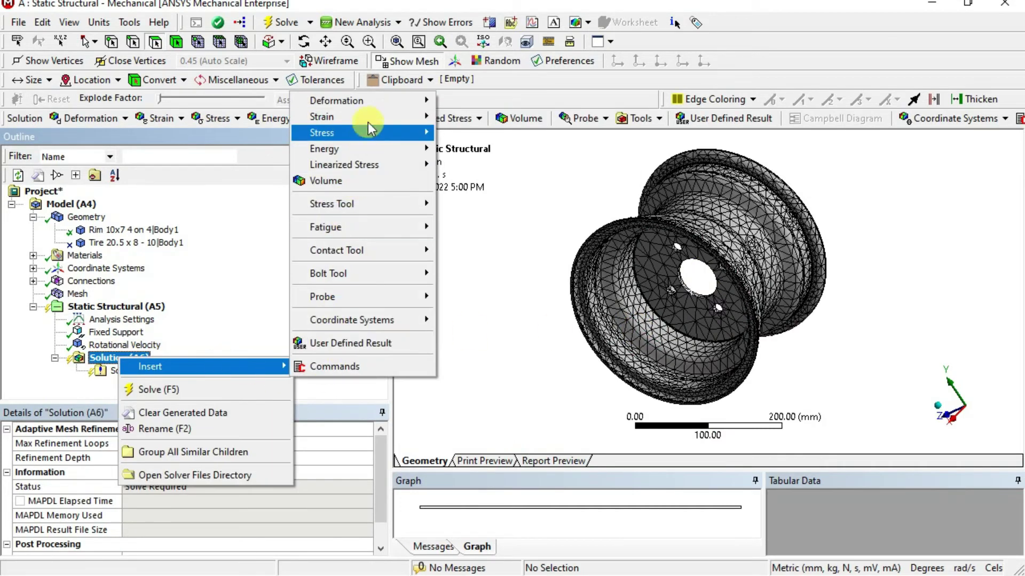
mouse_move(370, 103)
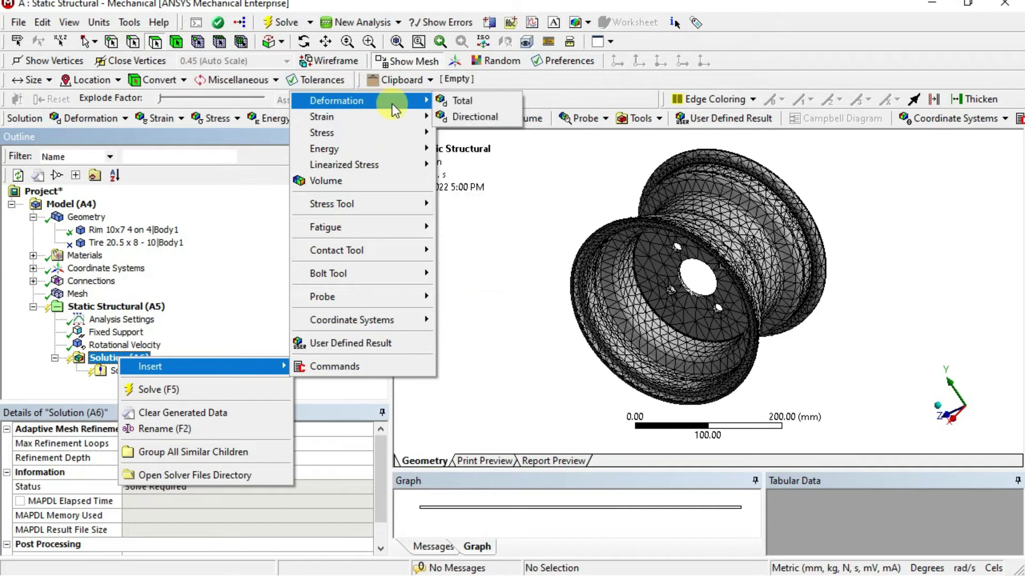
left_click(486, 101)
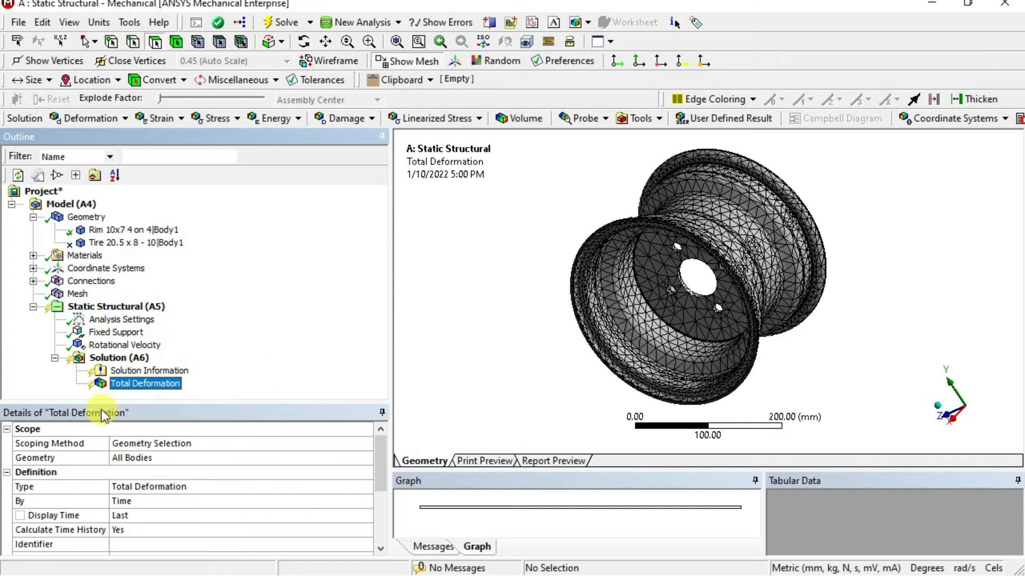
Step: Insert an Equivalent (von-Mises) stress result under Solution (A6) and solve the analysis
right_click(118, 358)
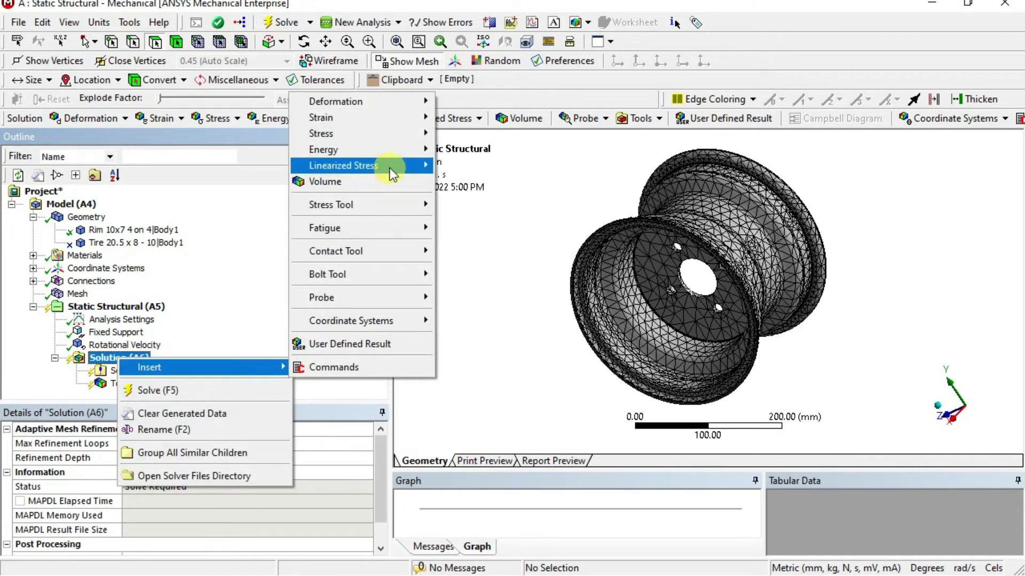
mouse_move(371, 135)
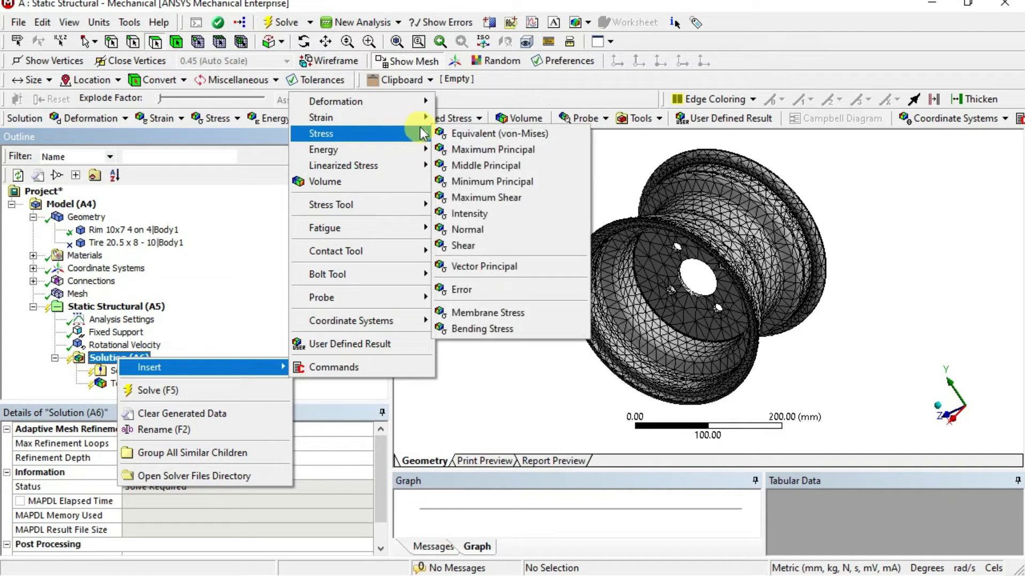
left_click(520, 134)
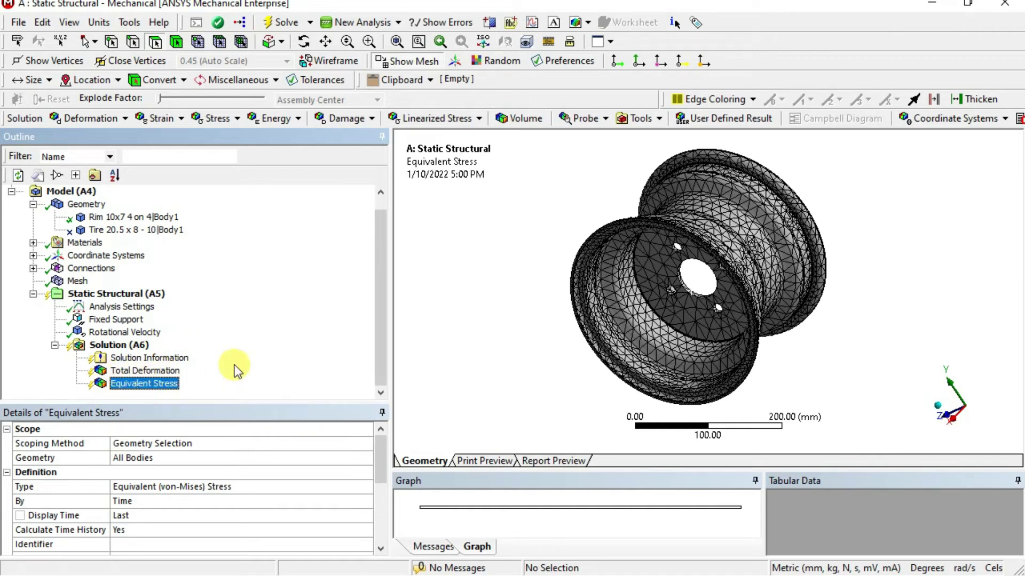
right_click(107, 348)
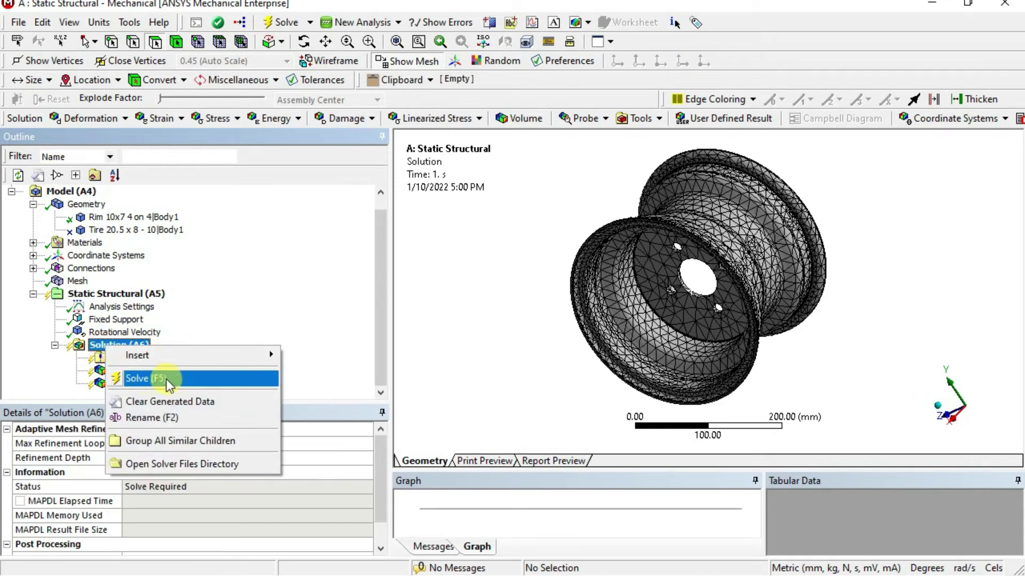
left_click(178, 380)
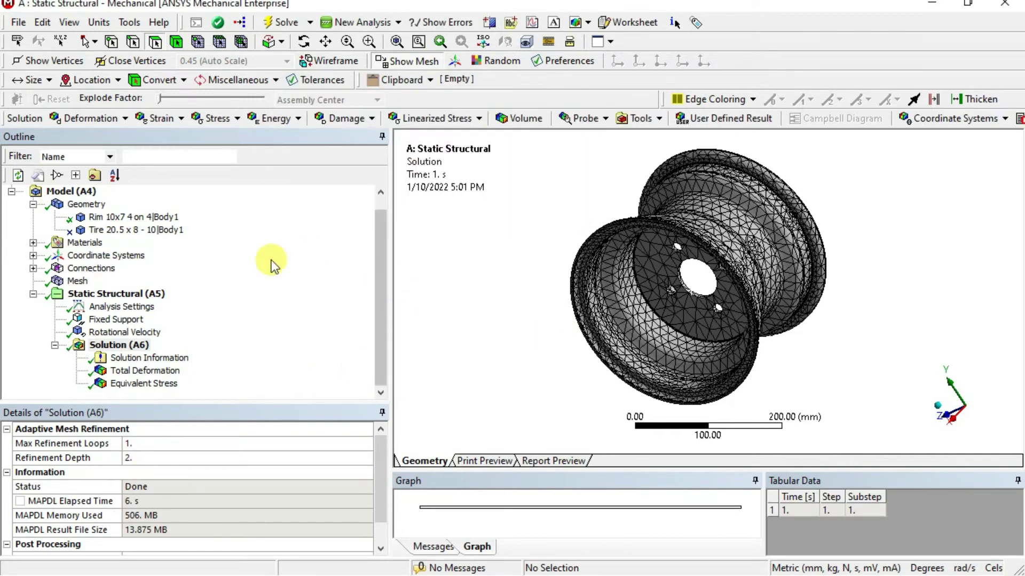
Step: Display the Total Deformation result with the No WireFrame option, hiding the element edges
left_click(139, 372)
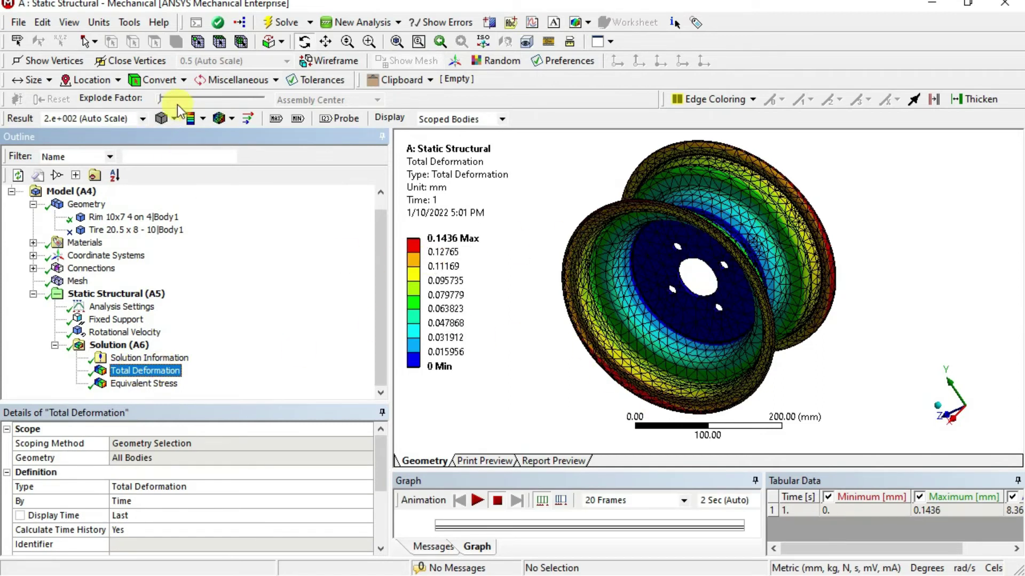
left_click(233, 118)
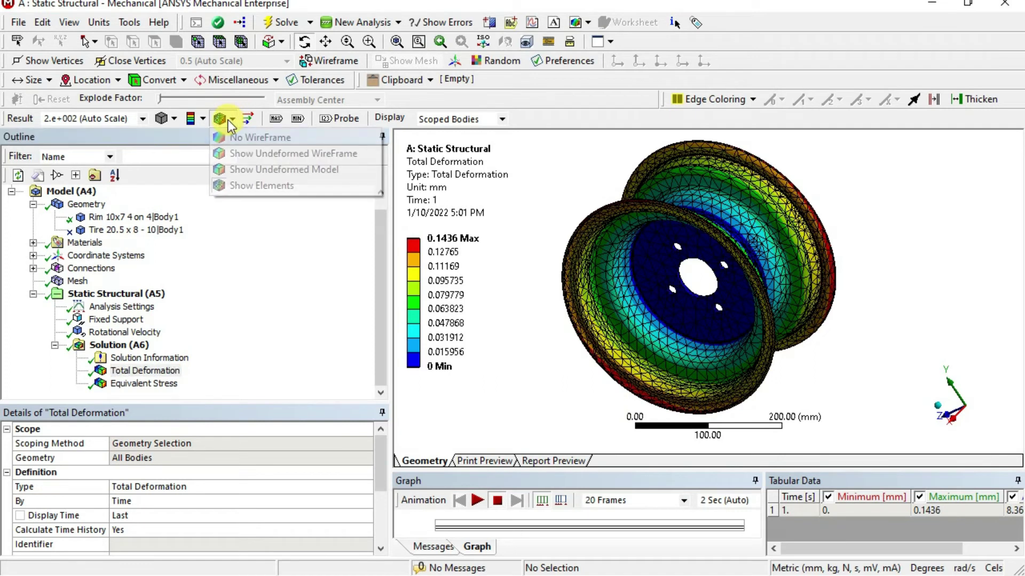
left_click(274, 140)
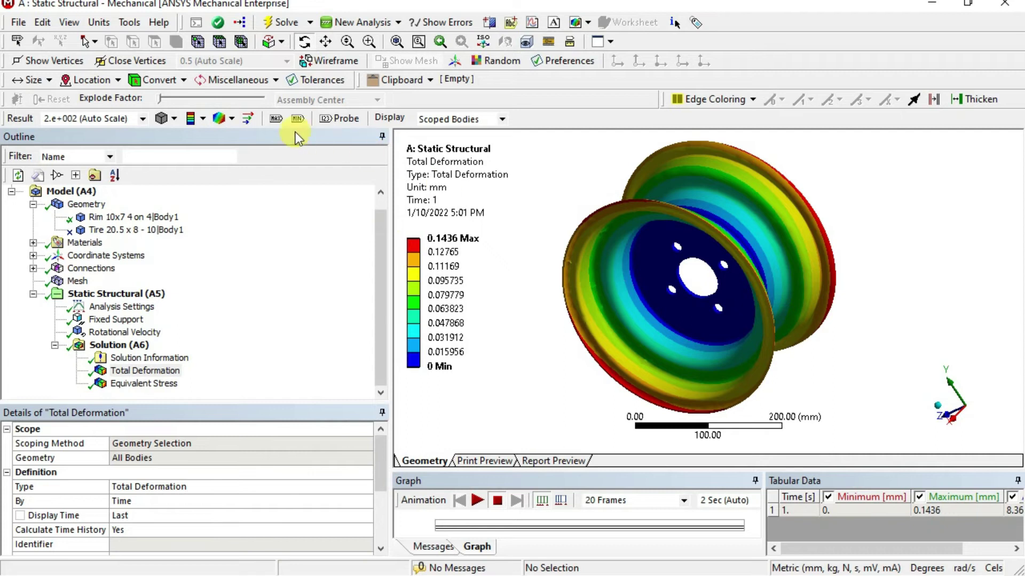
Step: Compare the deformed rim with its undeformed outline overlaid, and return the display to No WireFrame
left_click(219, 122)
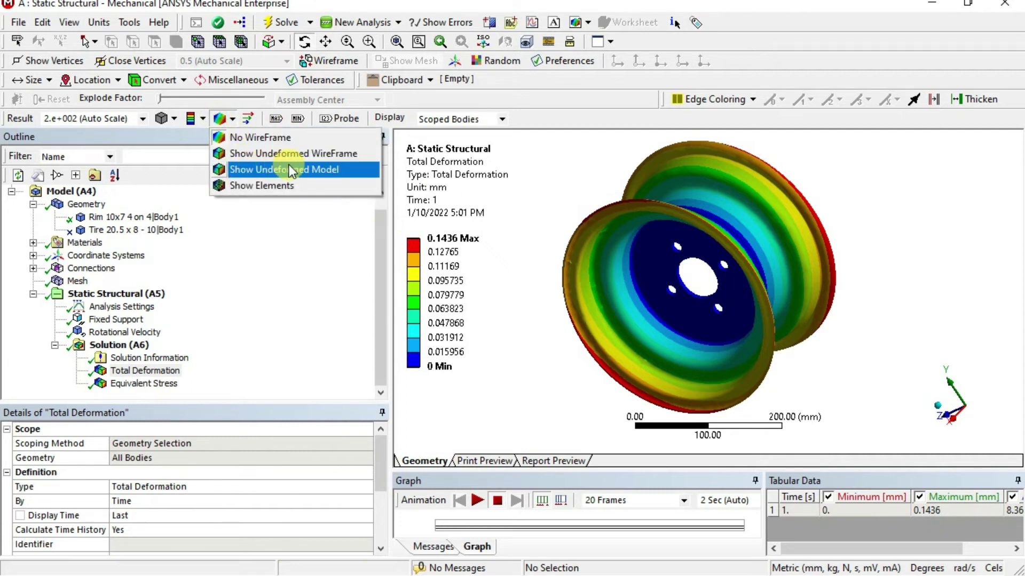
left_click(289, 164)
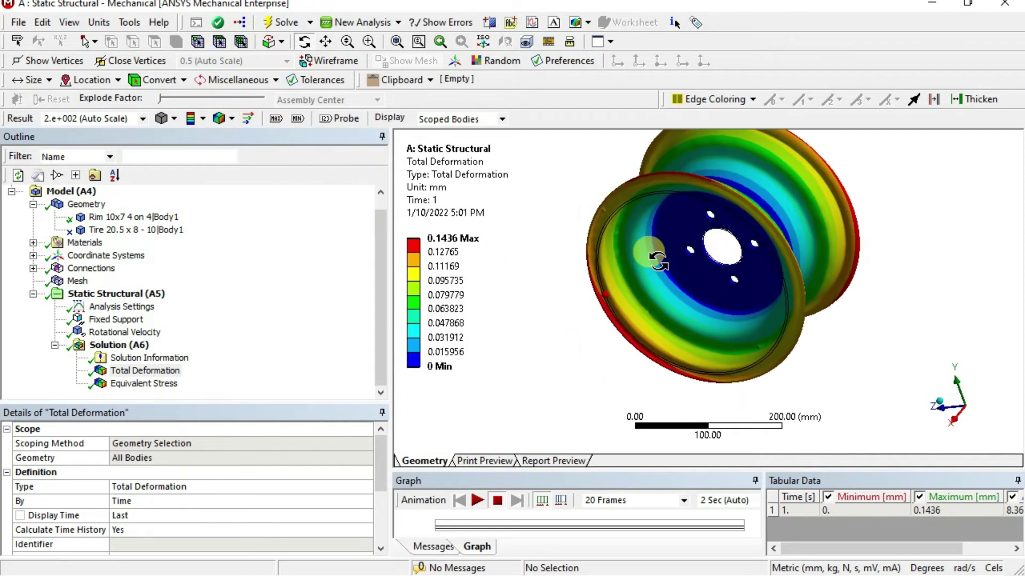
middle_click_drag(650, 254, 636, 273)
left_click(220, 119)
left_click(260, 137)
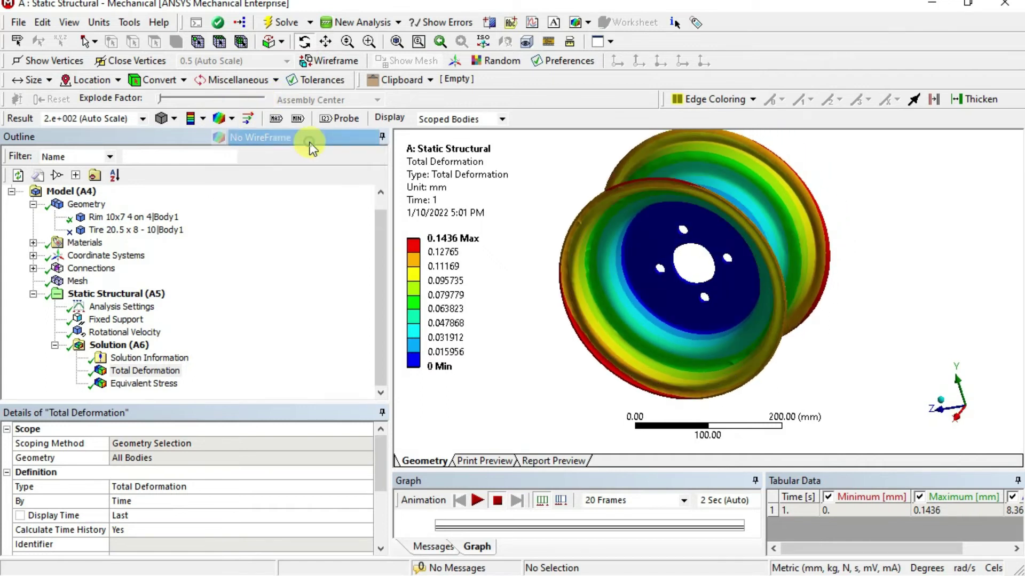
Step: Open the Equivalent Stress result, and unsuppress the body Tire 20.5 x 8 - 10|Body1, accepting that the solution is cleared
left_click(160, 383)
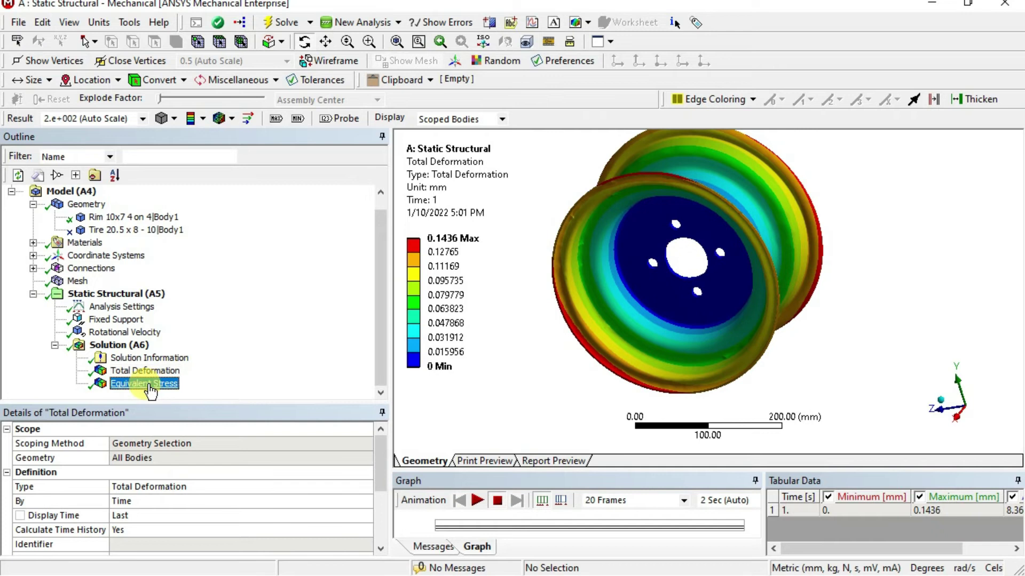
left_click(134, 231)
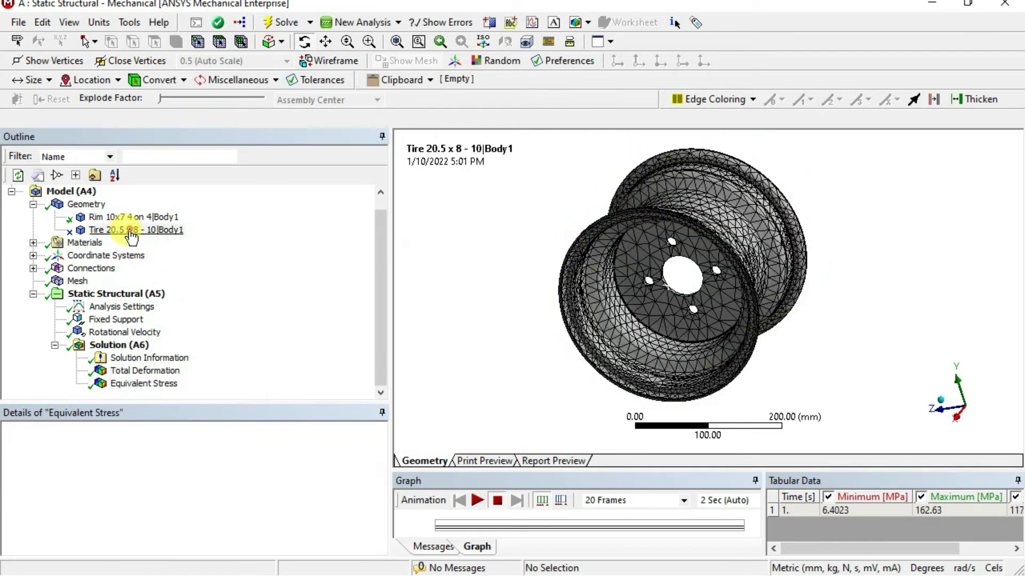
right_click(133, 231)
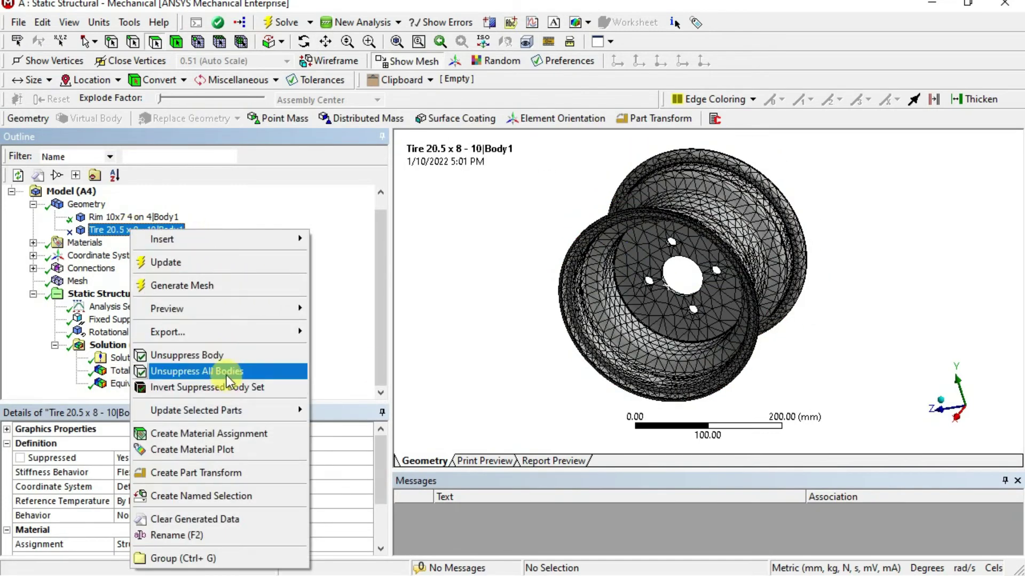
left_click(224, 355)
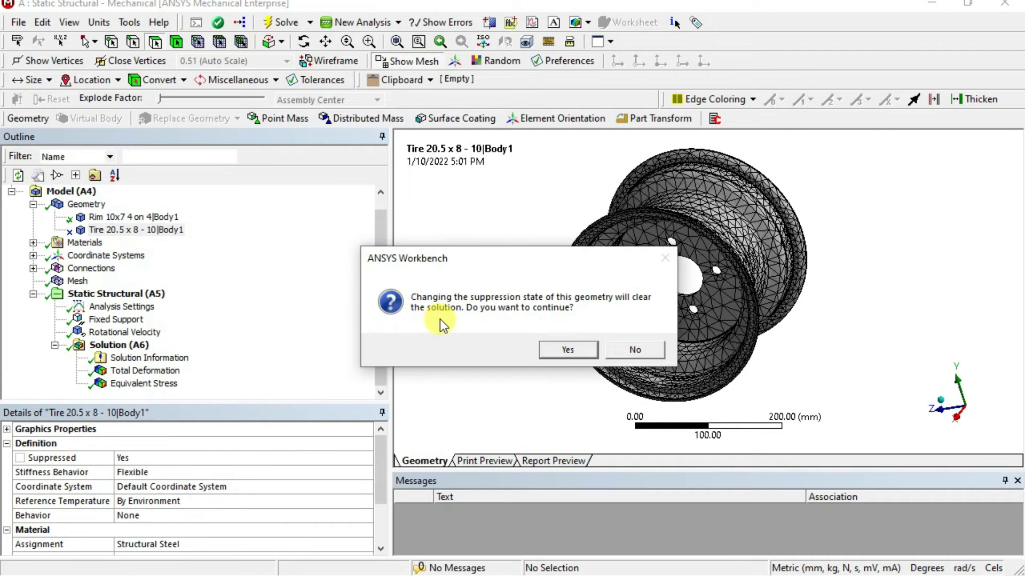
left_click(580, 356)
Step: Solve the analysis again with the tire body included
left_click(152, 372)
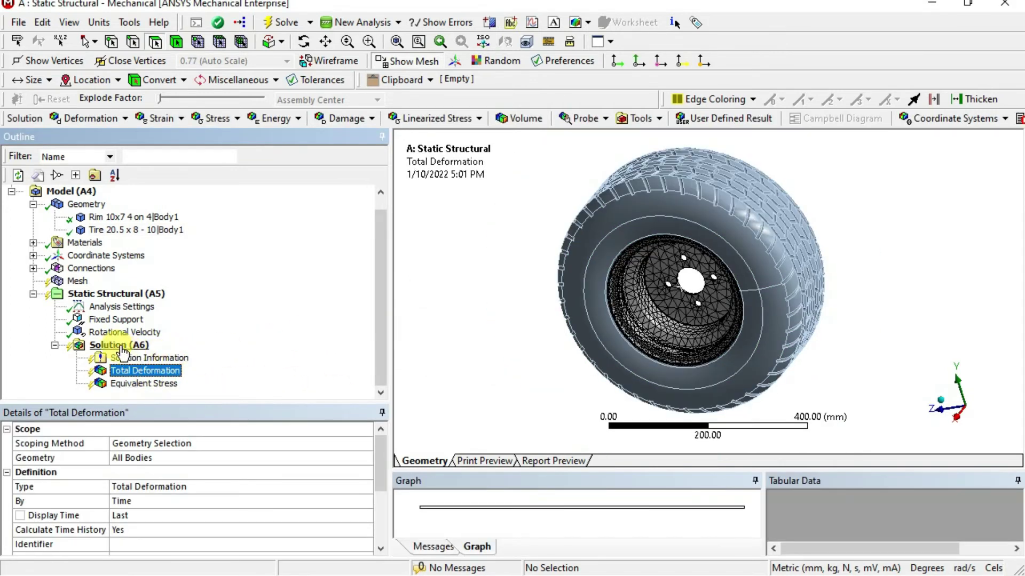
right_click(121, 347)
left_click(184, 379)
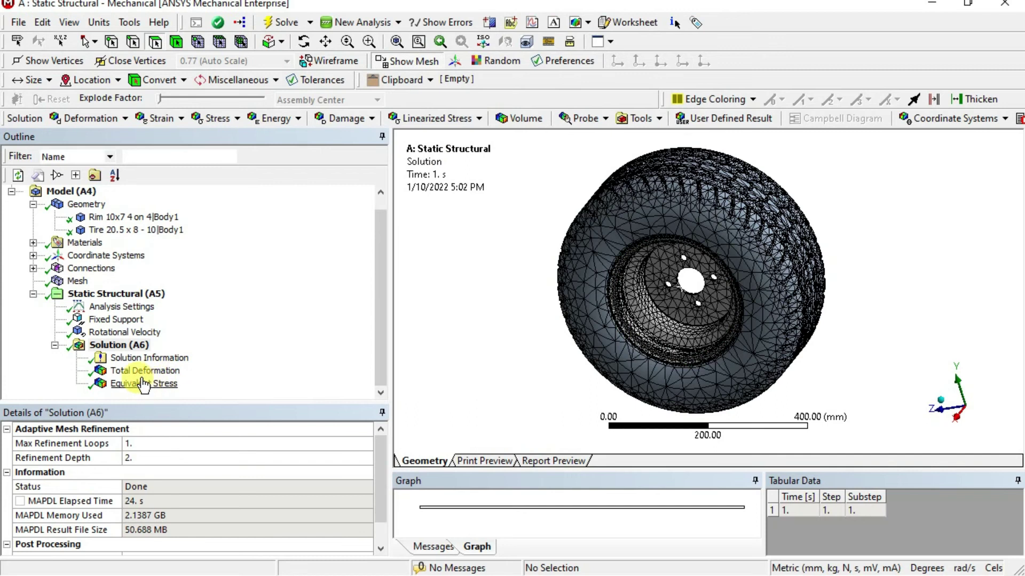
Step: Display the Total Deformation result and examine how the combined rim and tire deform
left_click(141, 372)
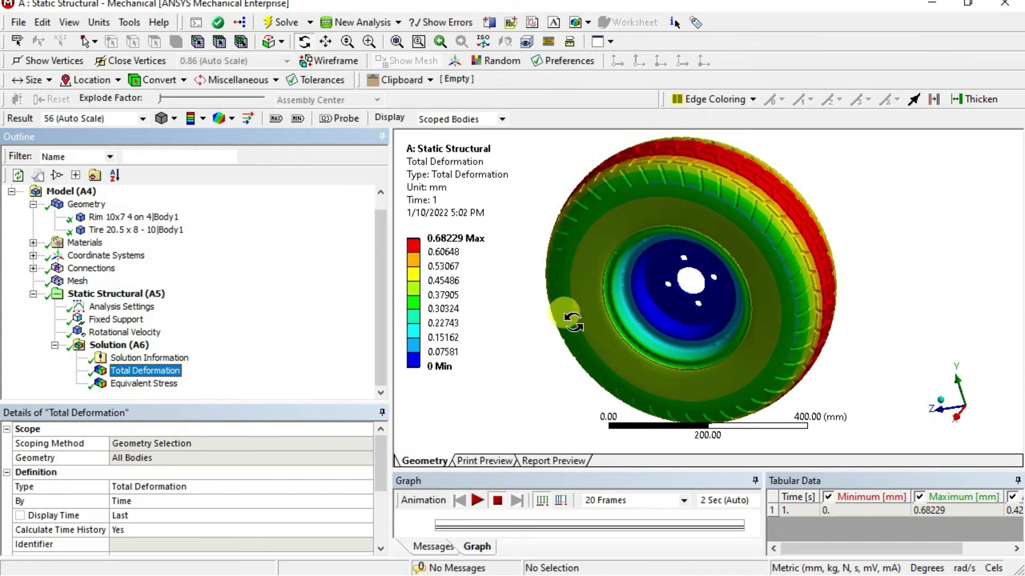
left_click_drag(752, 370, 817, 283)
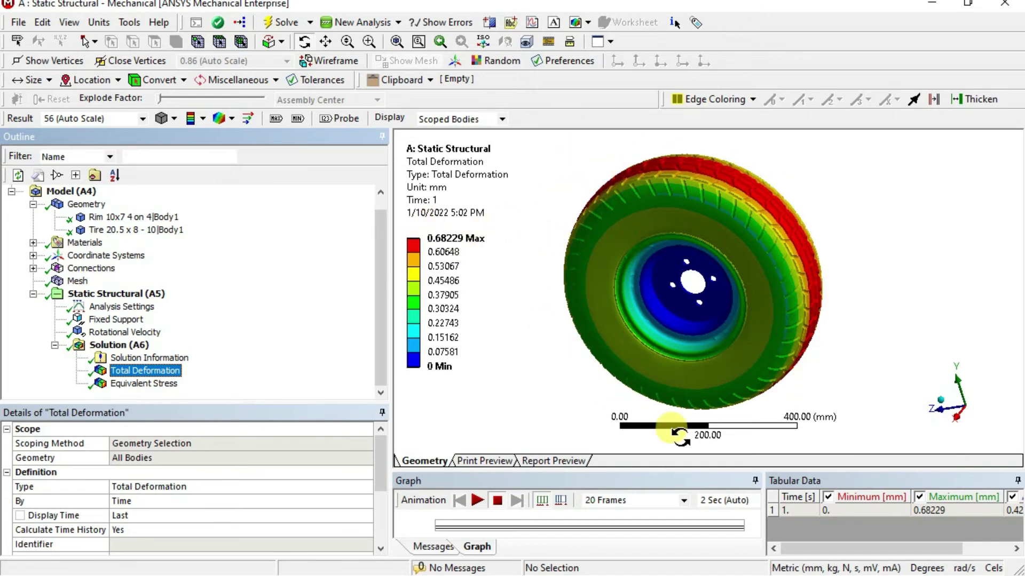
left_click_drag(818, 278, 786, 259)
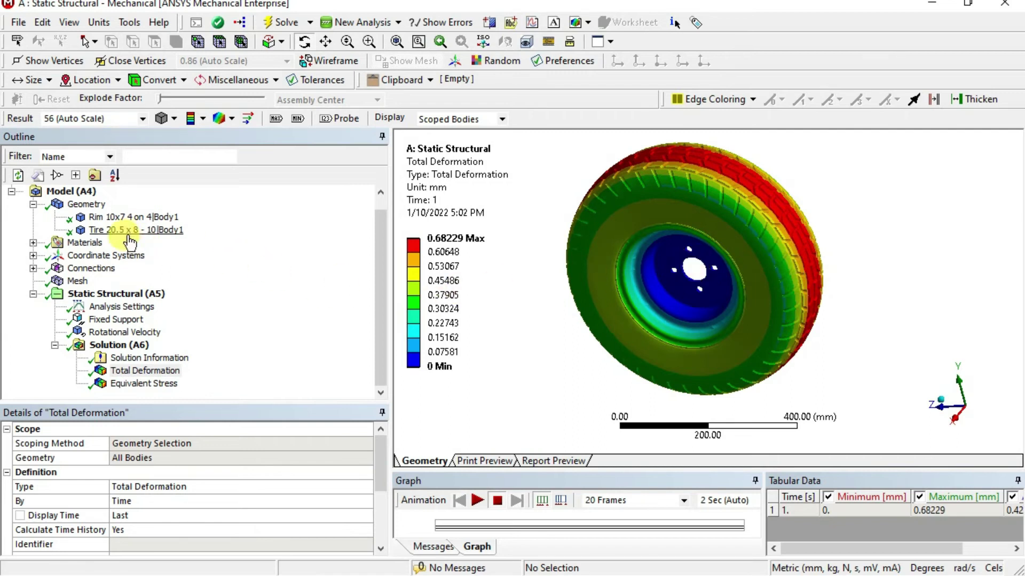
Step: Check the material assignment of the tire body and return to the Total Deformation result
left_click(133, 230)
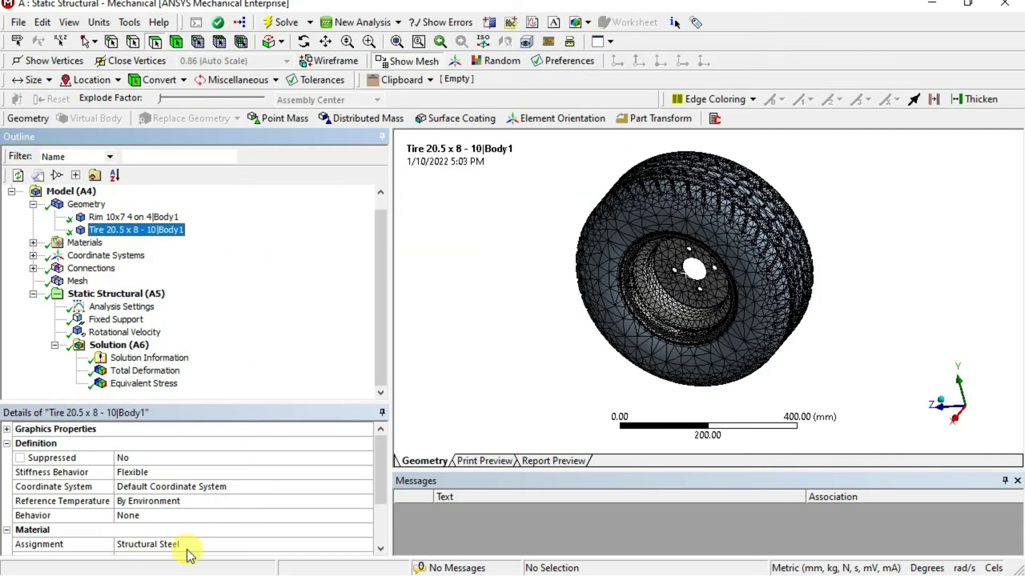
left_click(354, 546)
left_click(367, 546)
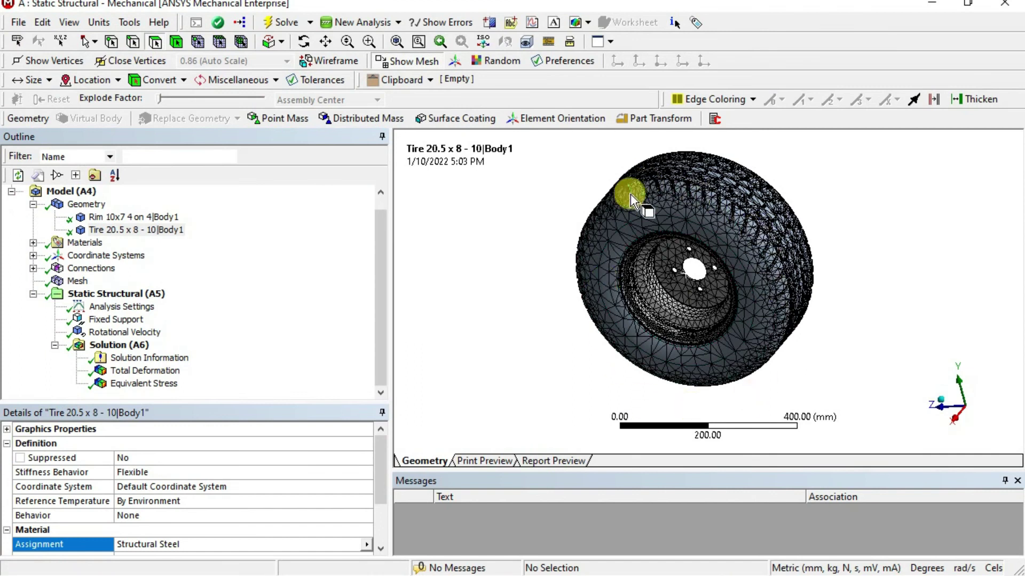
left_click(140, 232)
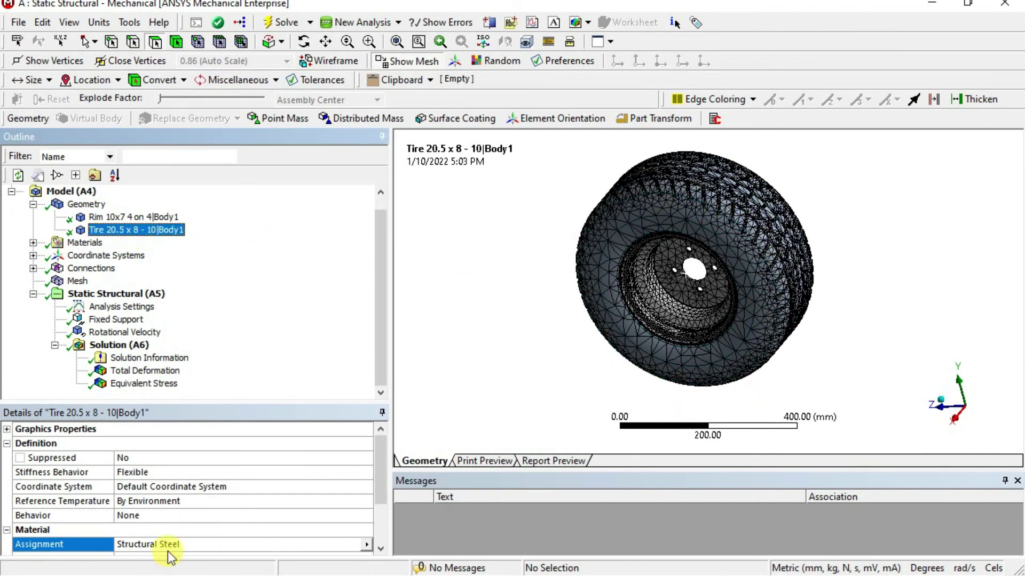
left_click(130, 371)
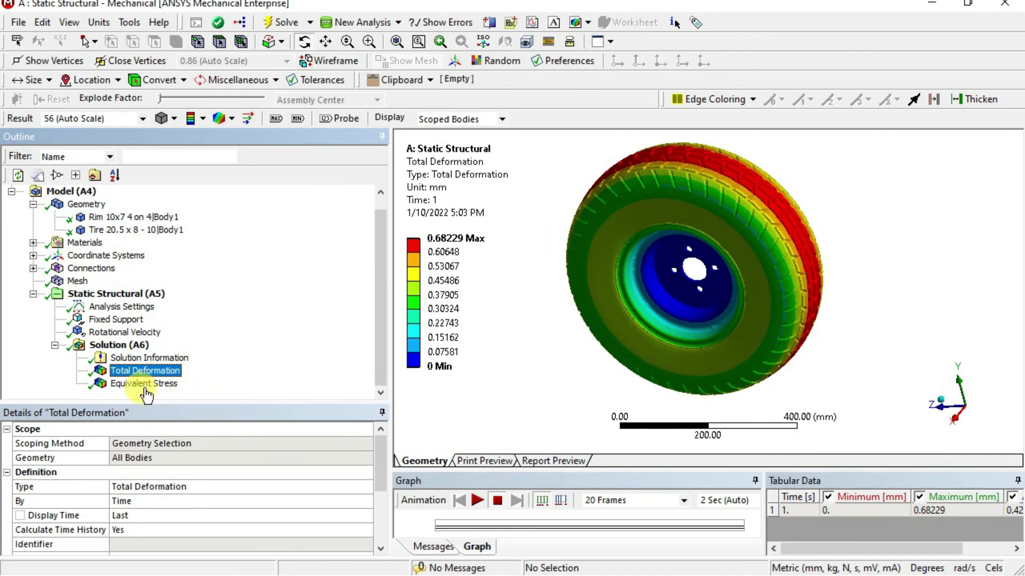
left_click_drag(582, 292, 575, 285)
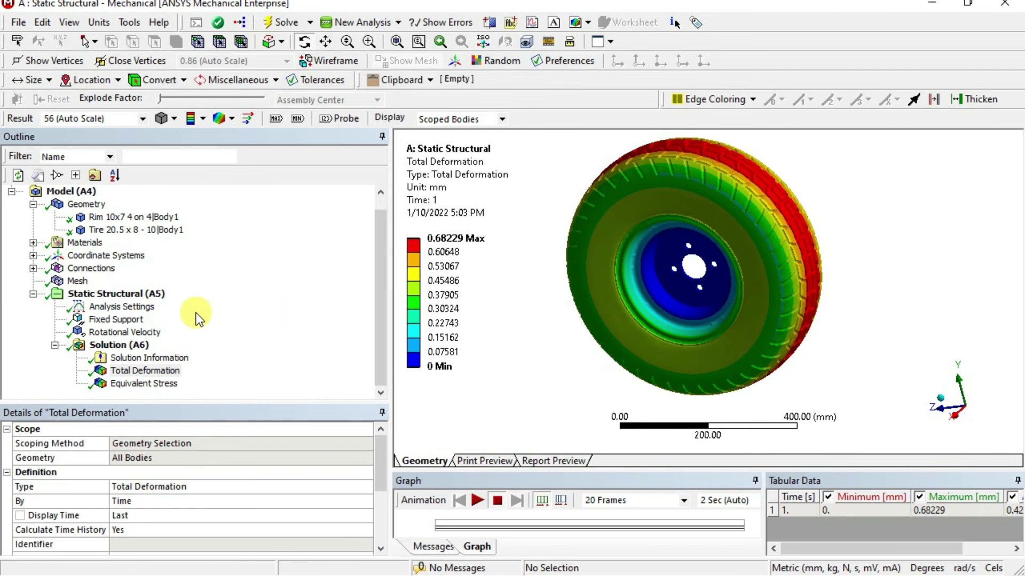
Step: Open the list of loads and supports that can be inserted under Static Structural (A5)
right_click(120, 294)
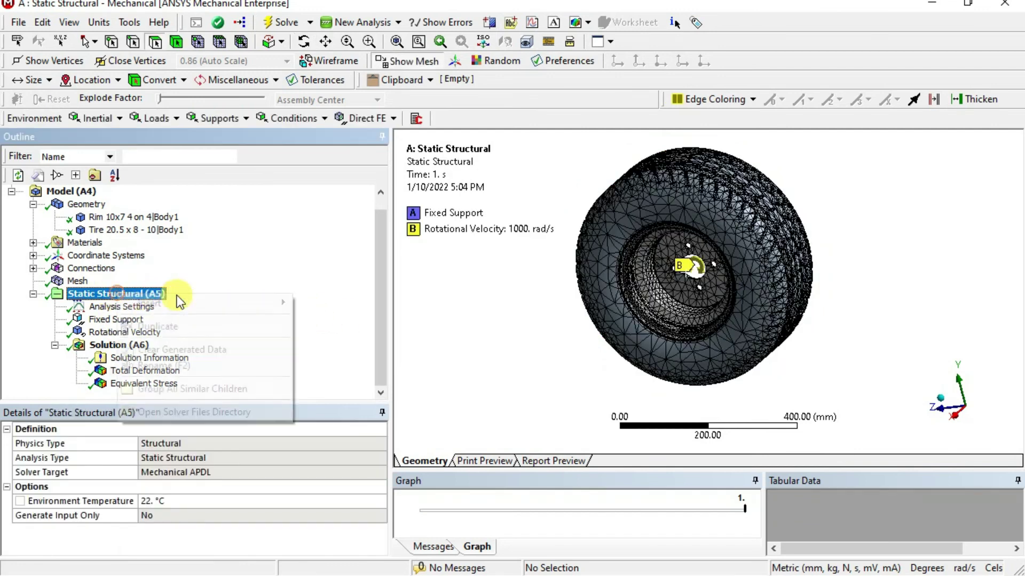
mouse_move(230, 312)
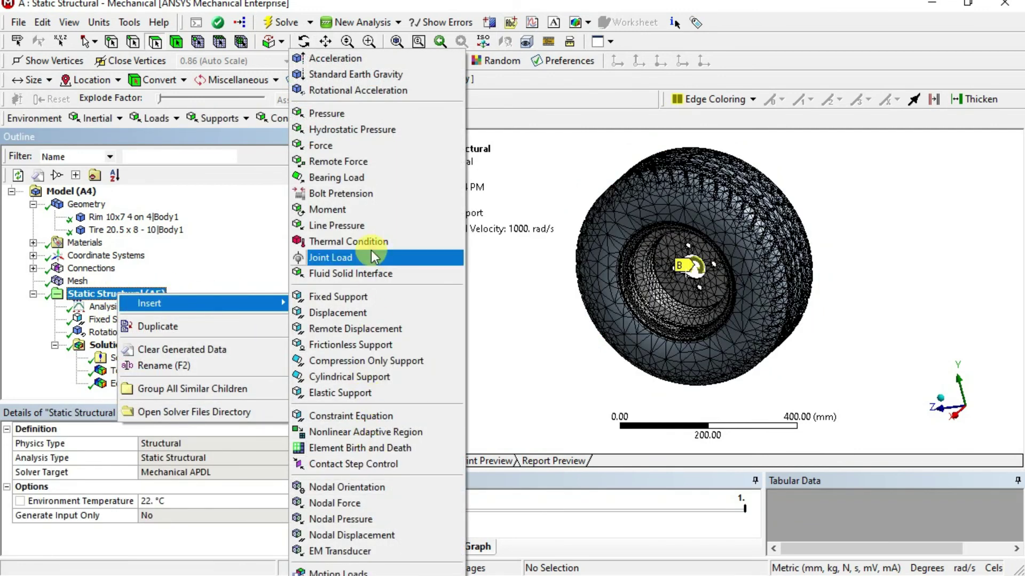